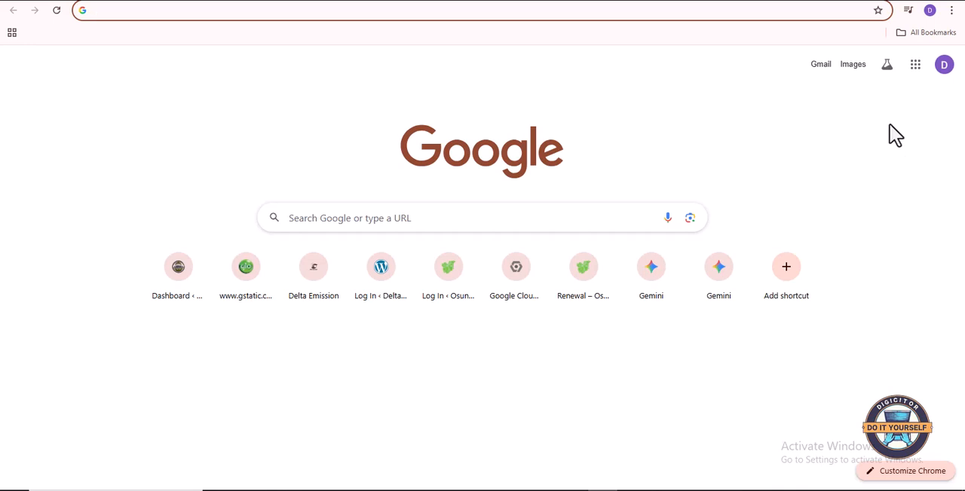
# - Open Google Forms from the Google apps list and start a new blank form
pyautogui.click(915, 65)
pyautogui.scroll(-10, 909, 128)
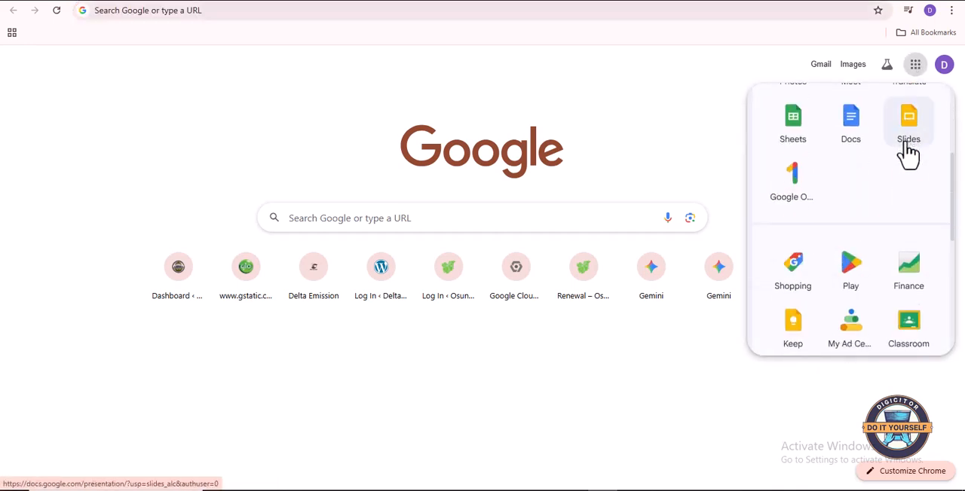
pyautogui.scroll(1, 913, 167)
pyautogui.scroll(1, 914, 172)
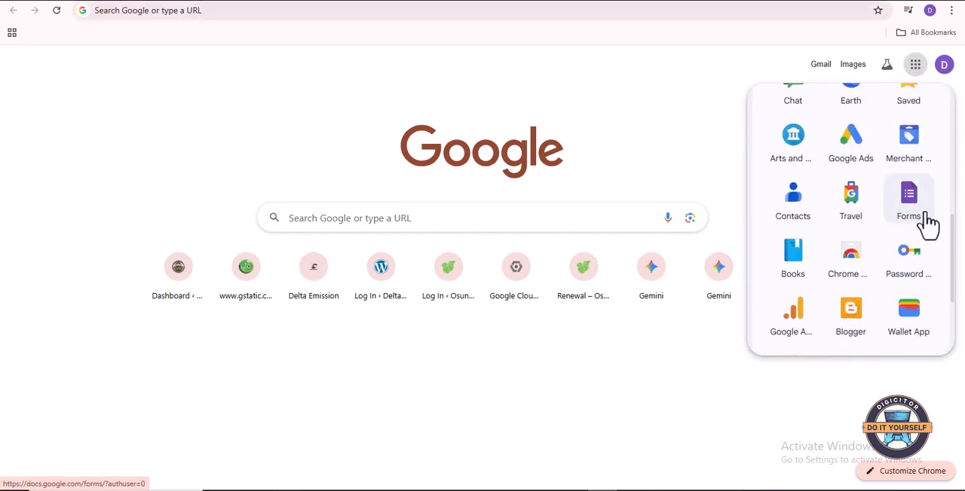
pyautogui.click(913, 217)
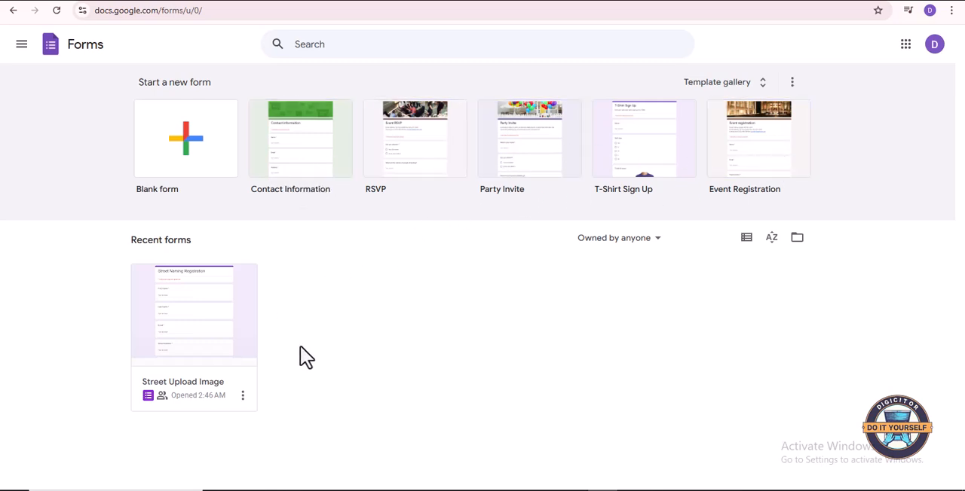
pyautogui.click(189, 147)
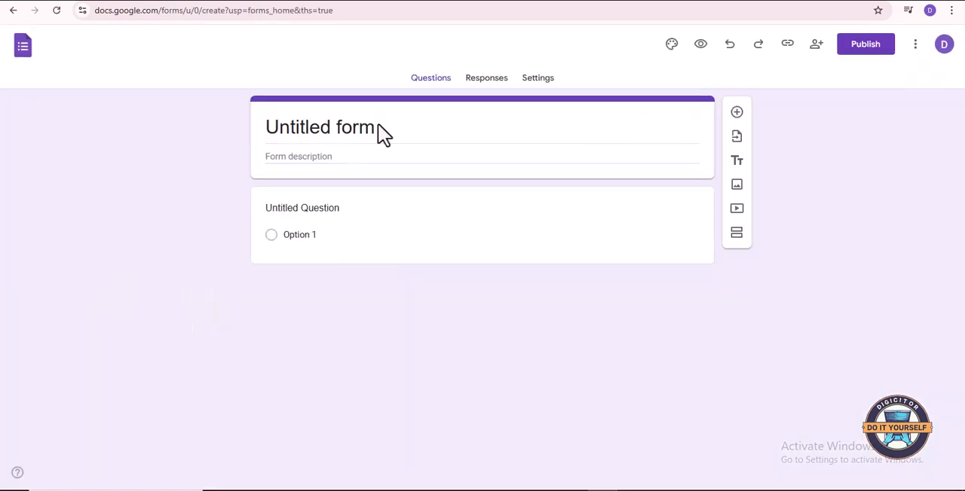
# - Title the form "Street Name Details" and dismiss the access management tip
pyautogui.click(369, 128)
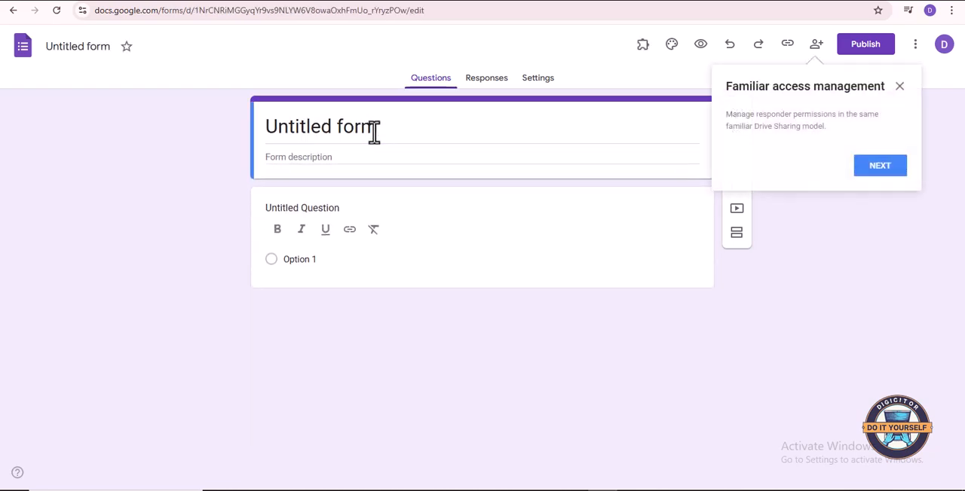
pyautogui.click(355, 128)
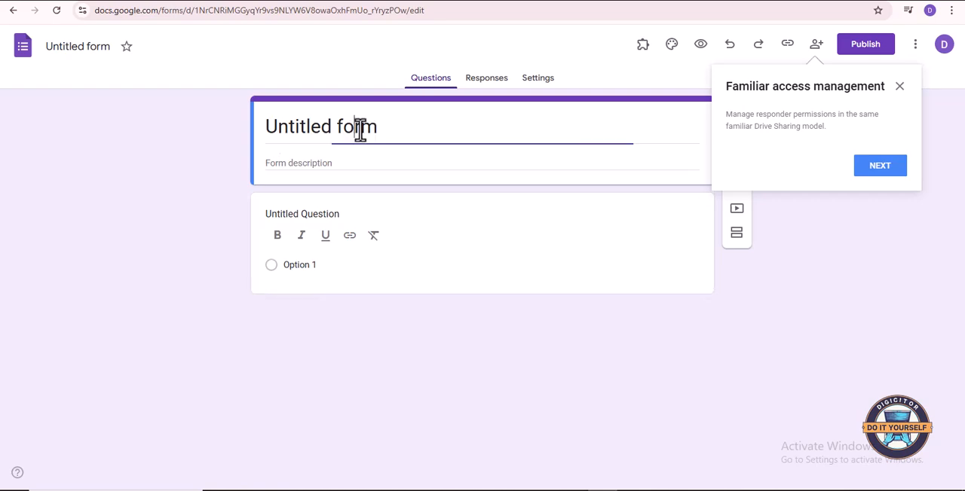
pyautogui.tripleClick(373, 126)
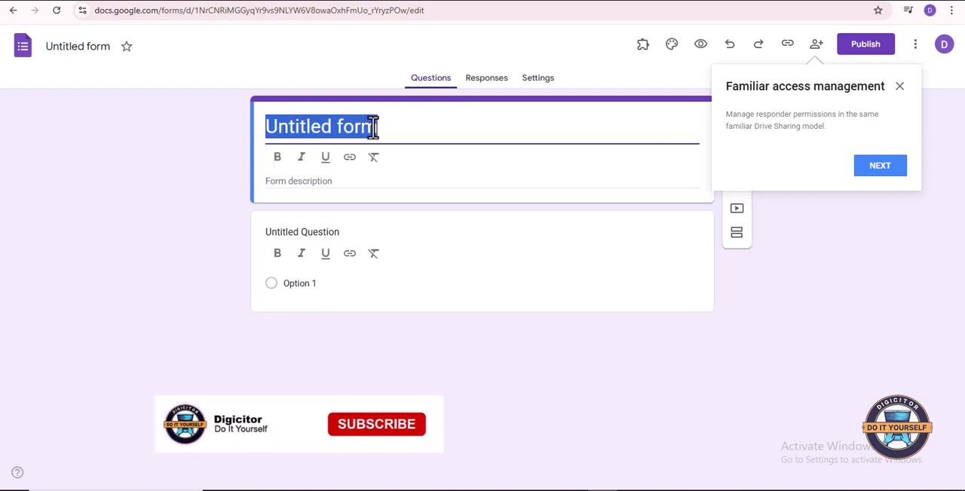
pyautogui.write('Sr')
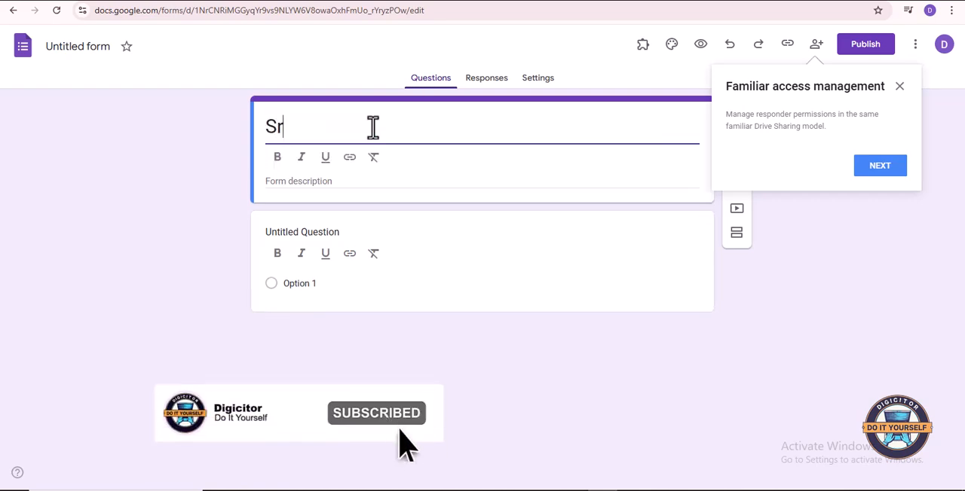
pyautogui.write('e')
pyautogui.write('re')
pyautogui.write('et N')
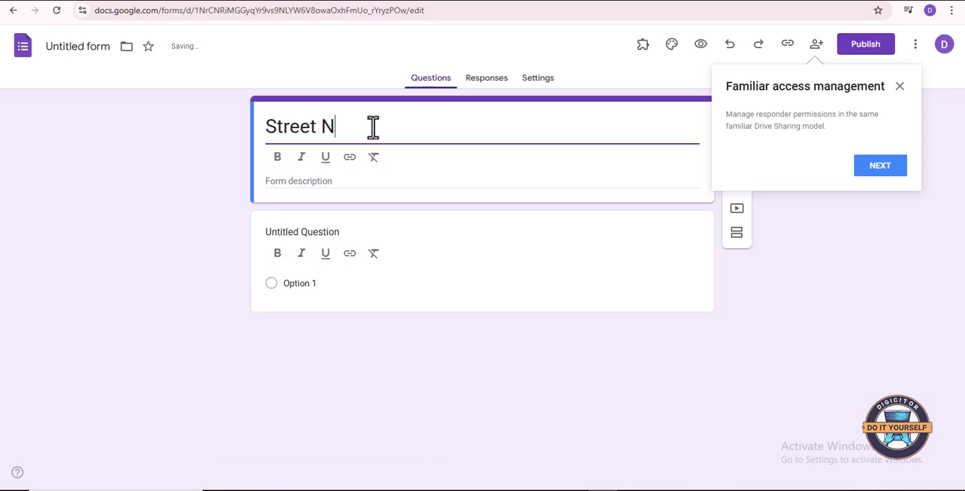
pyautogui.write('ame Details')
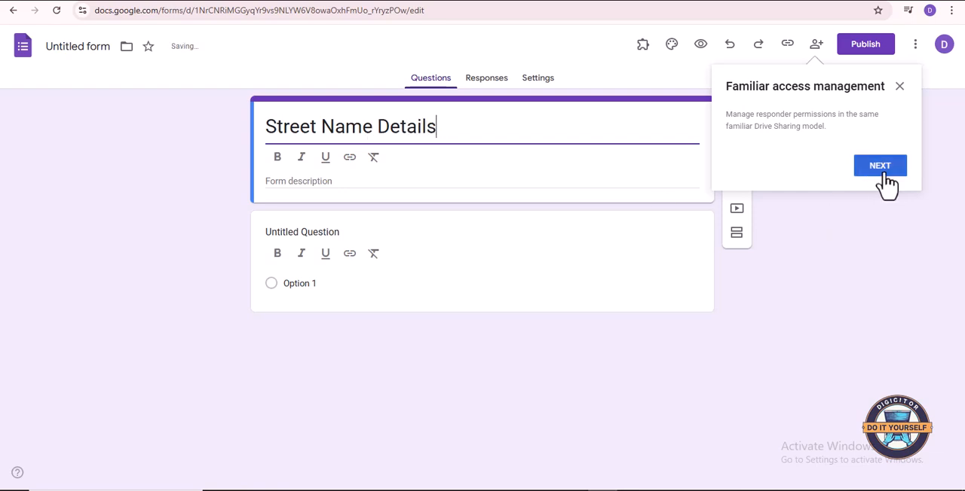
pyautogui.click(899, 87)
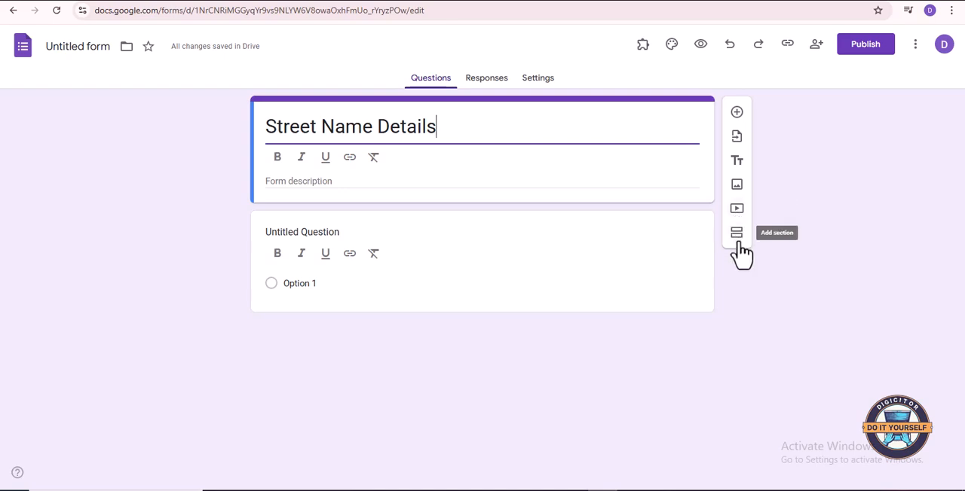
# - Add a question titled "First Name" directly below the form header
pyautogui.click(738, 114)
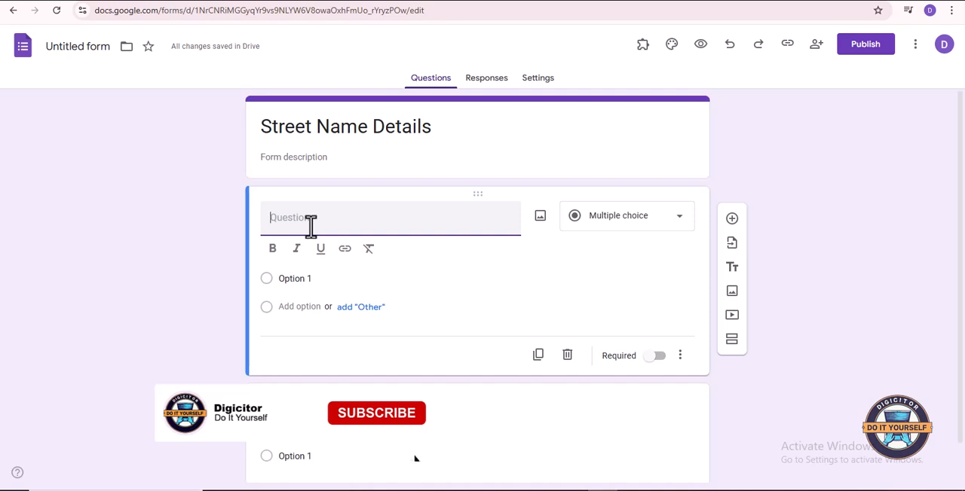
pyautogui.write('Nam')
pyautogui.press('BackSpace')
pyautogui.press('BackSpace')
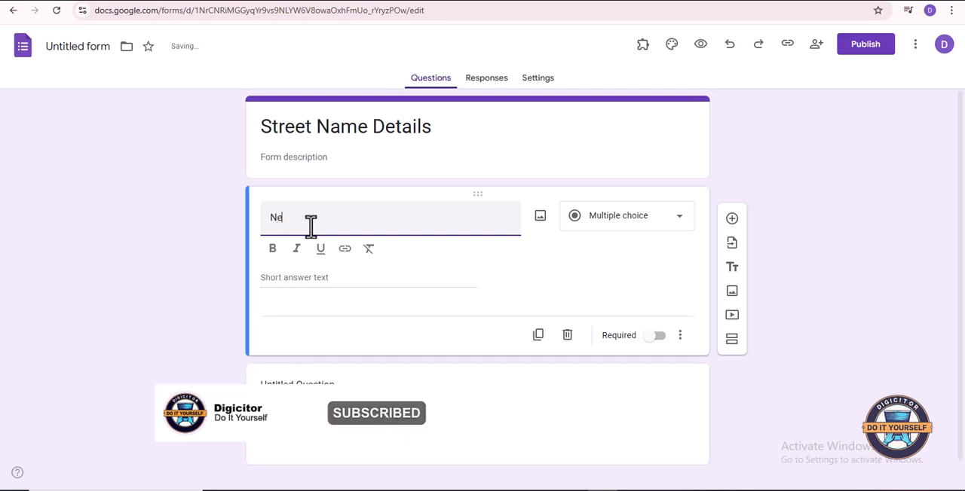
pyautogui.write('e')
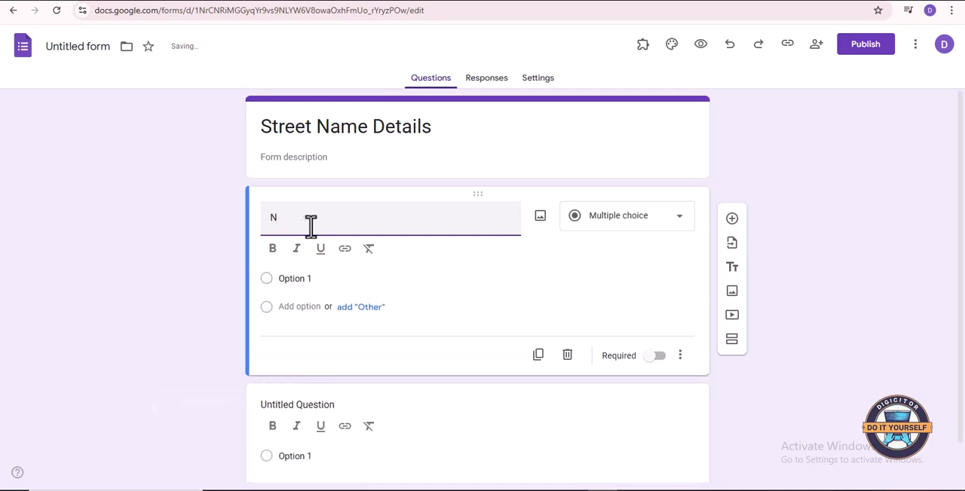
pyautogui.press('BackSpace')
pyautogui.write('NFu')
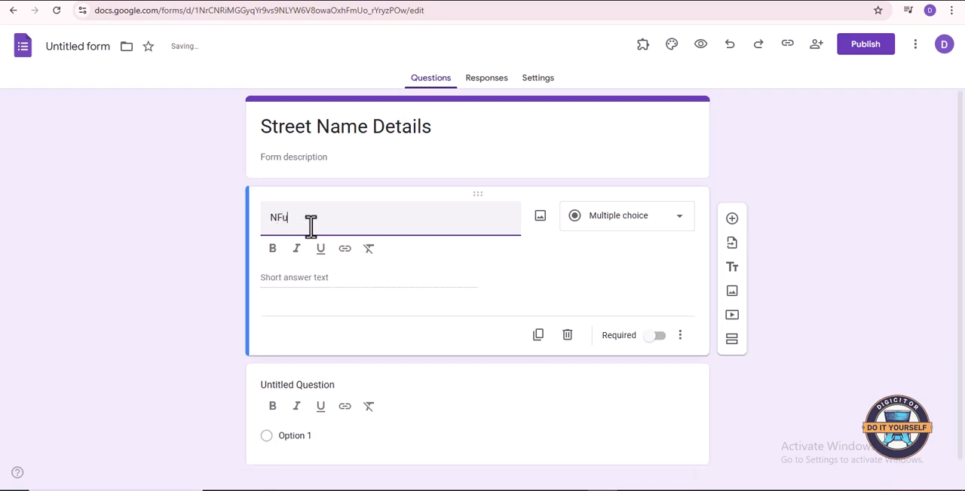
pyautogui.press('BackSpace')
pyautogui.write('First B')
pyautogui.scroll(-1, 327, 279)
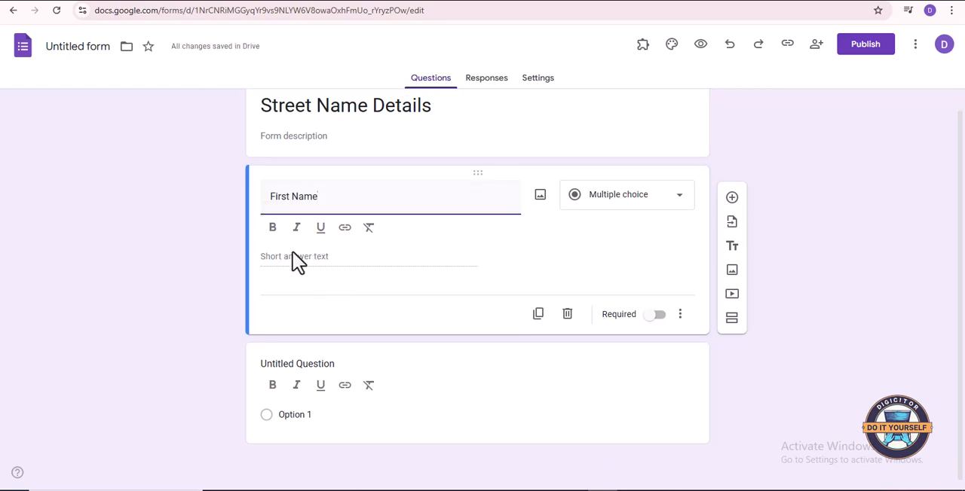
pyautogui.click(310, 260)
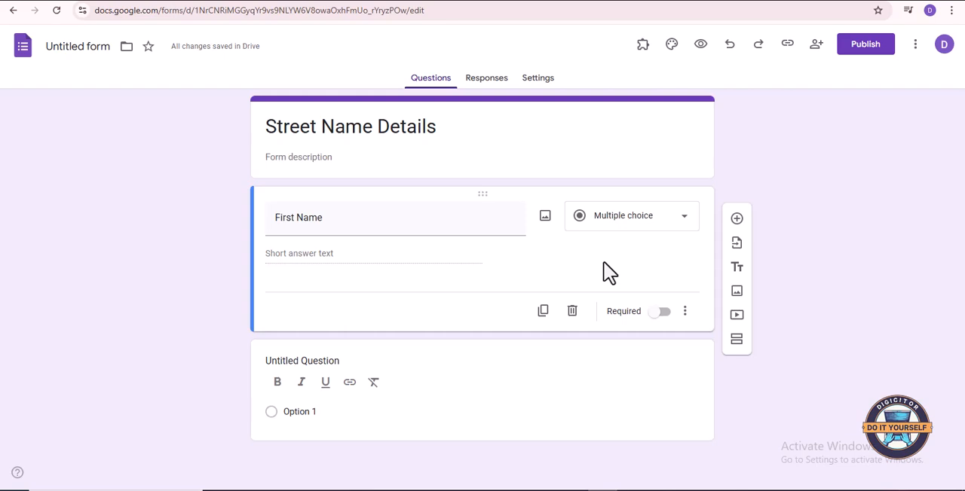
# - Add a question titled "Last Name" below the First Name question
pyautogui.click(738, 221)
pyautogui.scroll(-1, 738, 222)
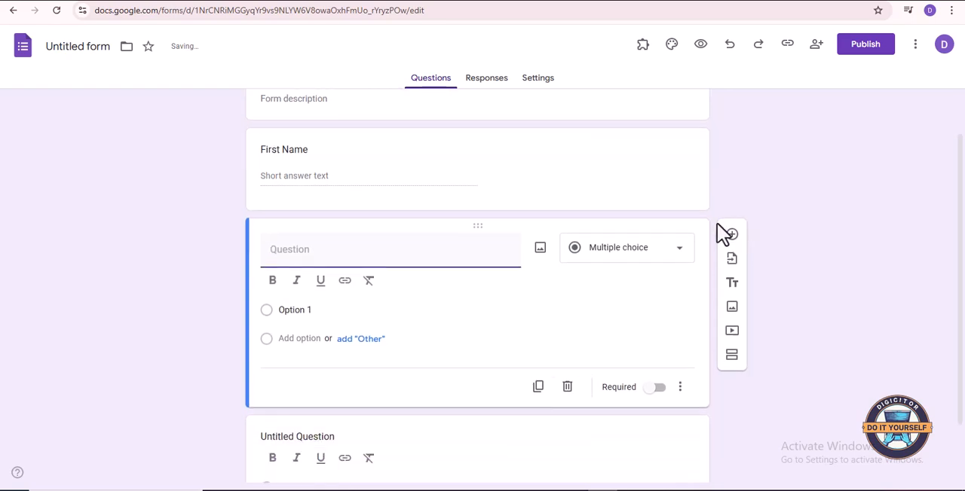
pyautogui.write('S')
pyautogui.press('BackSpace')
pyautogui.write('Last Name')
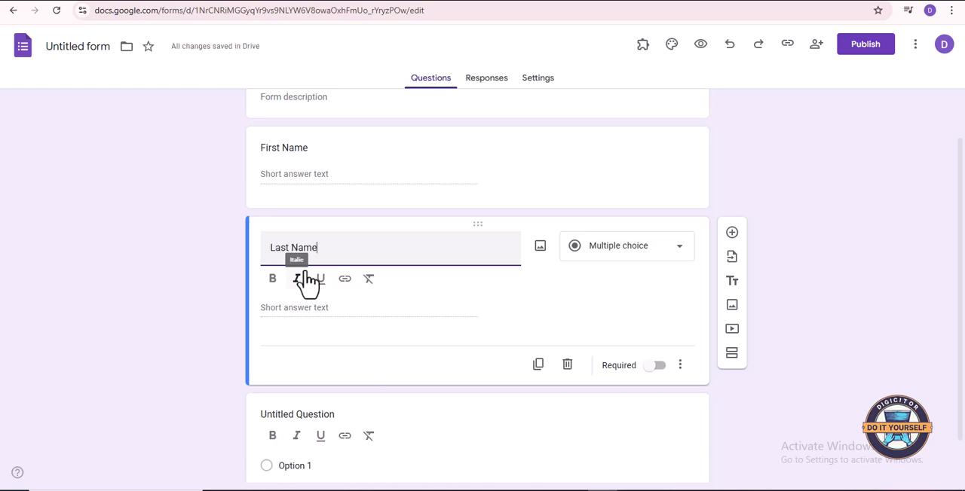
pyautogui.click(571, 315)
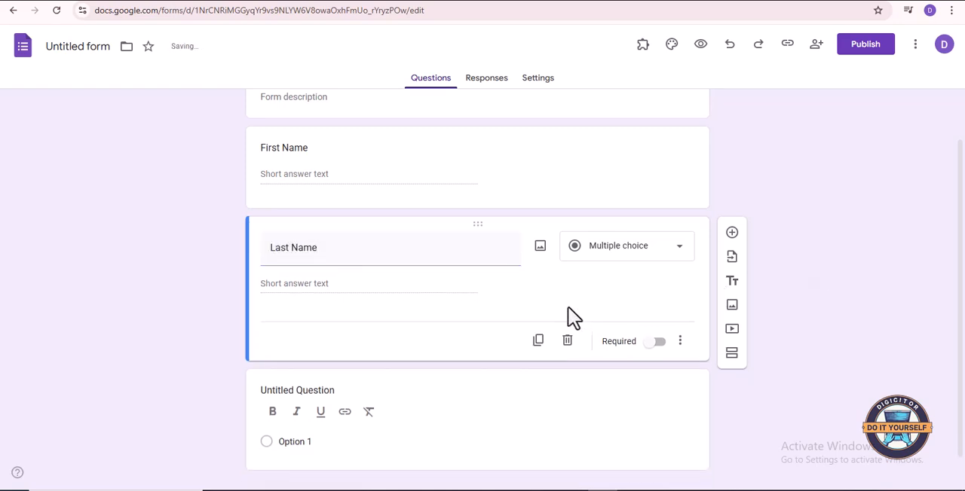
# - Add a question titled "Home Address" below the Last Name question
pyautogui.scroll(-1, 528, 308)
pyautogui.scroll(1, 479, 291)
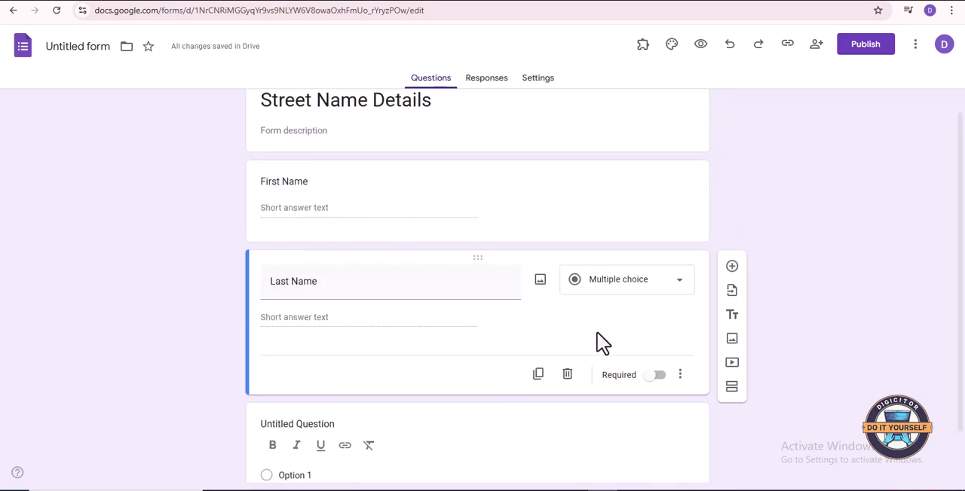
pyautogui.click(733, 275)
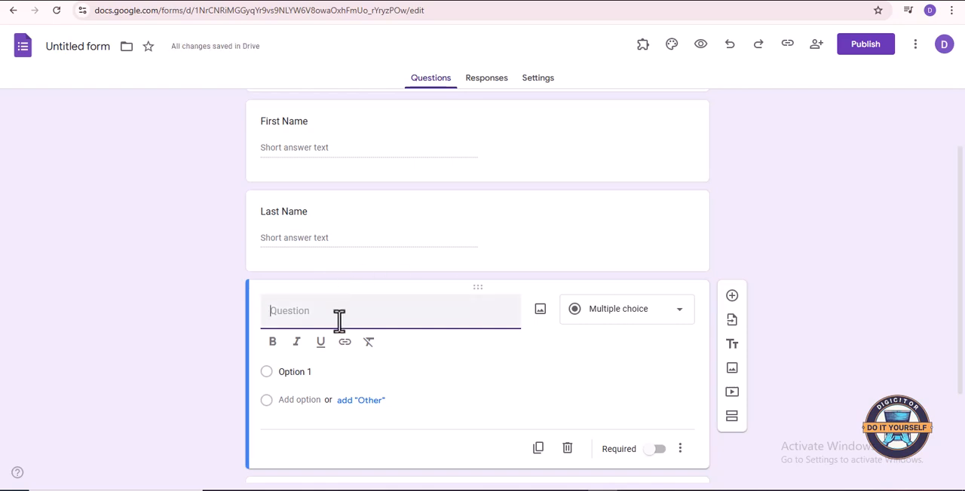
pyautogui.write('Home A')
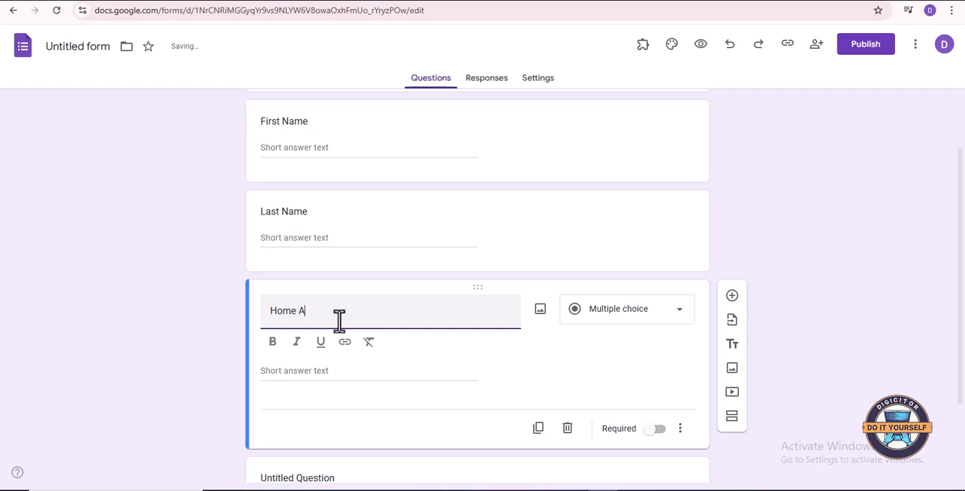
pyautogui.write('dre')
pyautogui.press('BackSpace')
# - Add a question titled "Occupation" below the Home Address question
pyautogui.scroll(-2, 691, 321)
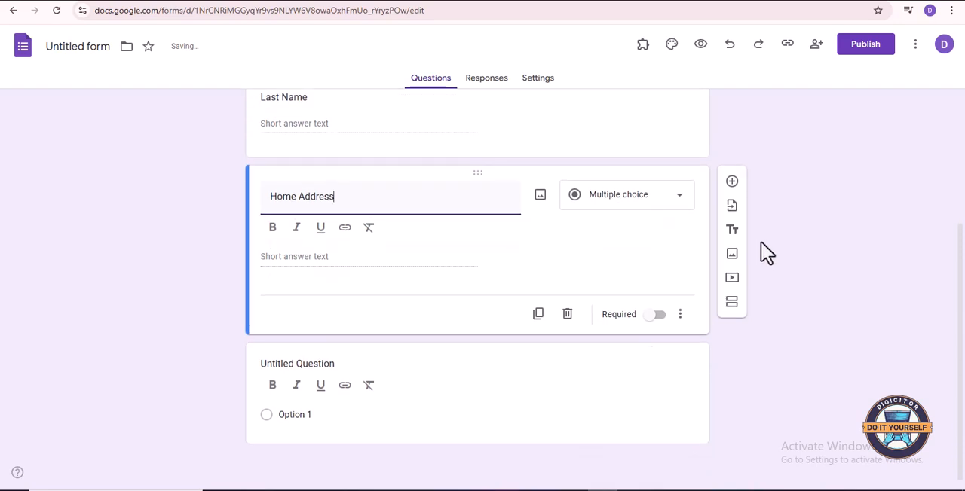
pyautogui.click(731, 182)
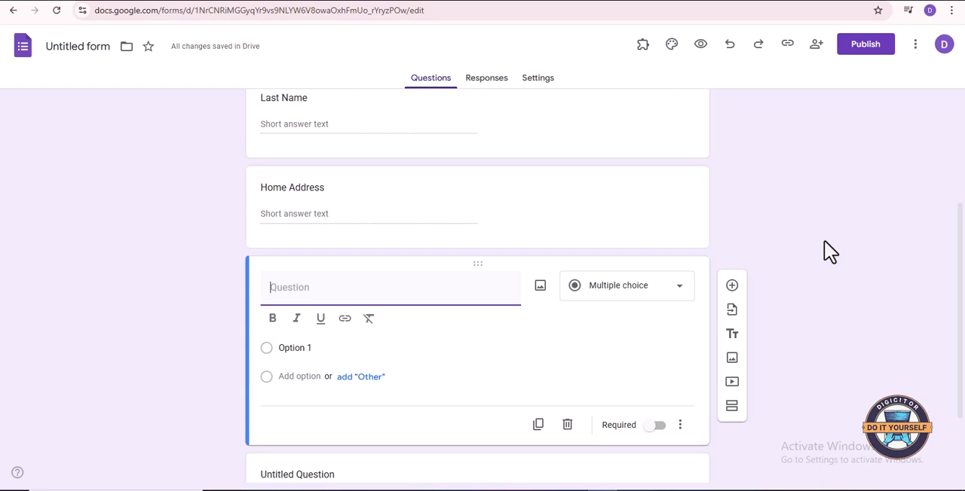
pyautogui.write('Occupation')
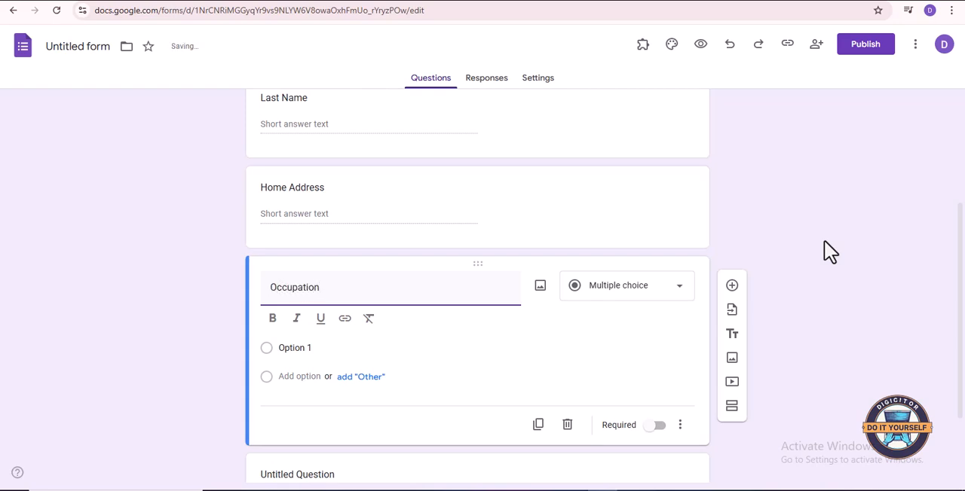
# - Add a question titled "Date of Birth" below the Occupation question
pyautogui.click(732, 287)
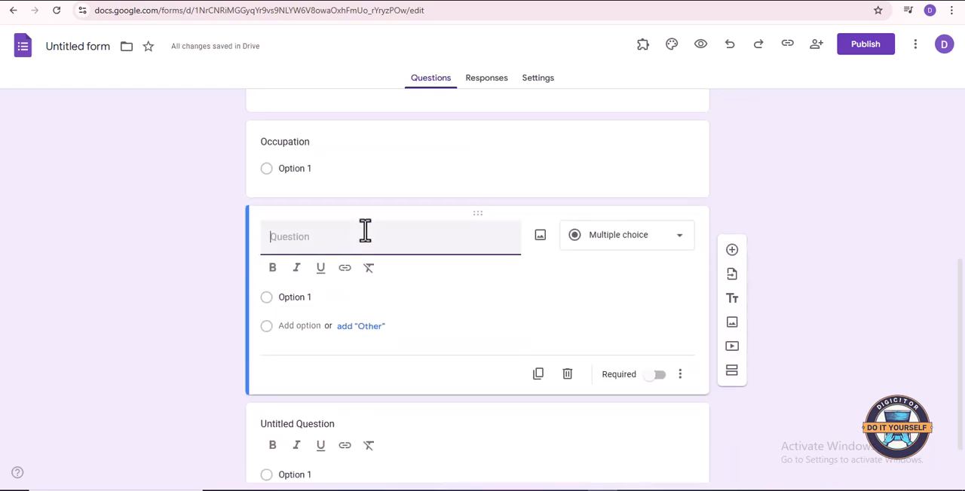
pyautogui.write('Date of Bi')
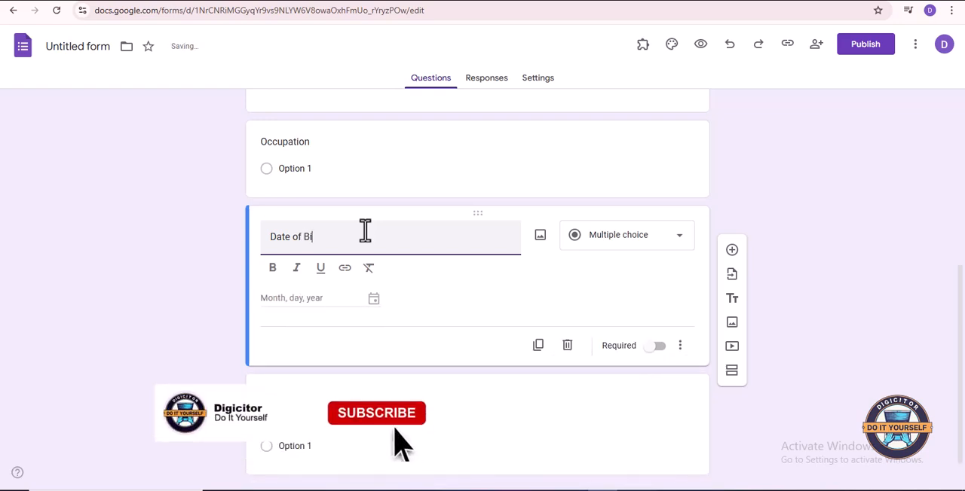
pyautogui.write('rth')
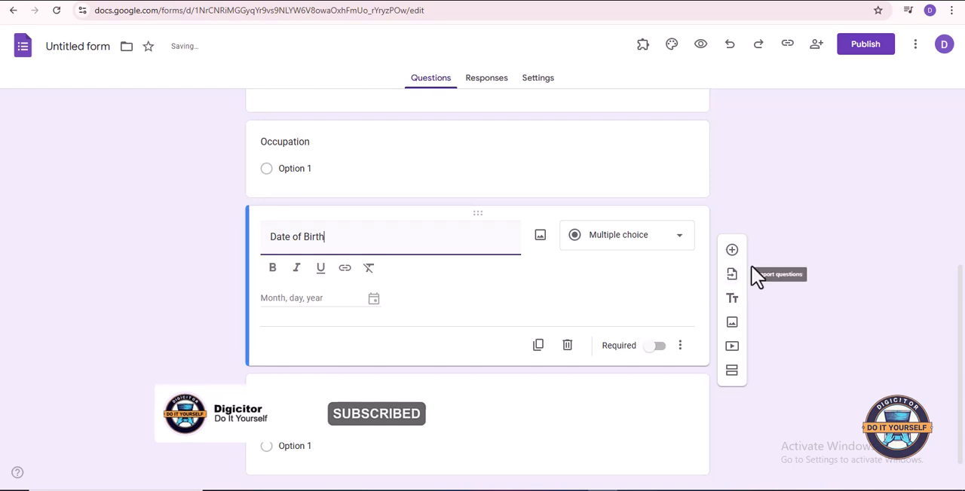
# - Add a question titled "Place of Birth" below the Date of Birth question
pyautogui.click(731, 251)
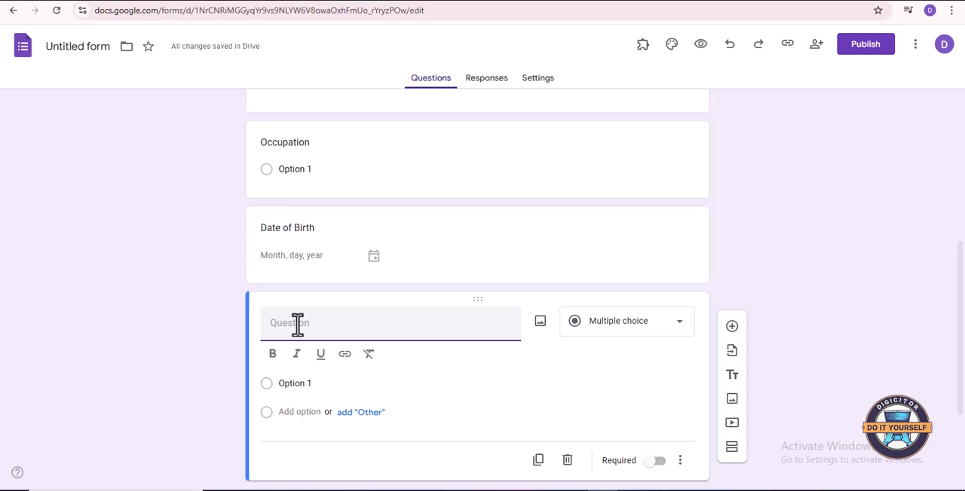
pyautogui.write('E')
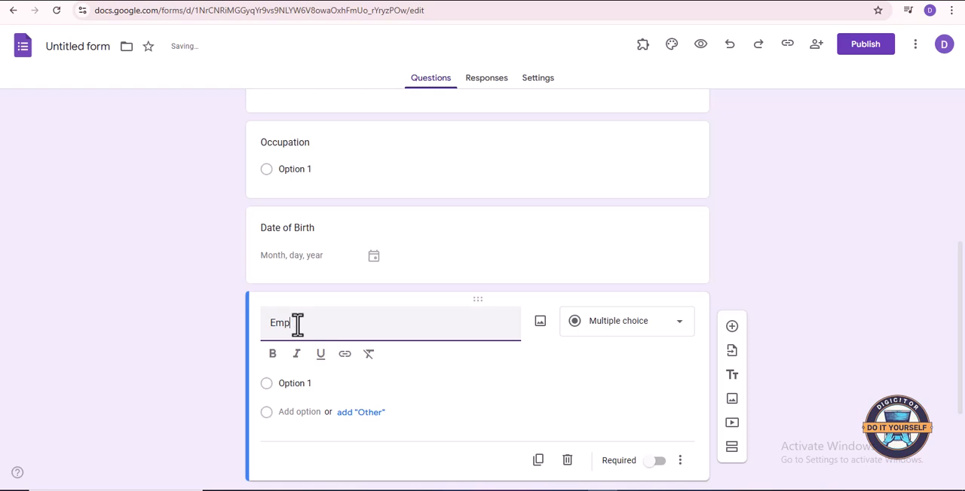
pyautogui.press('BackSpace')
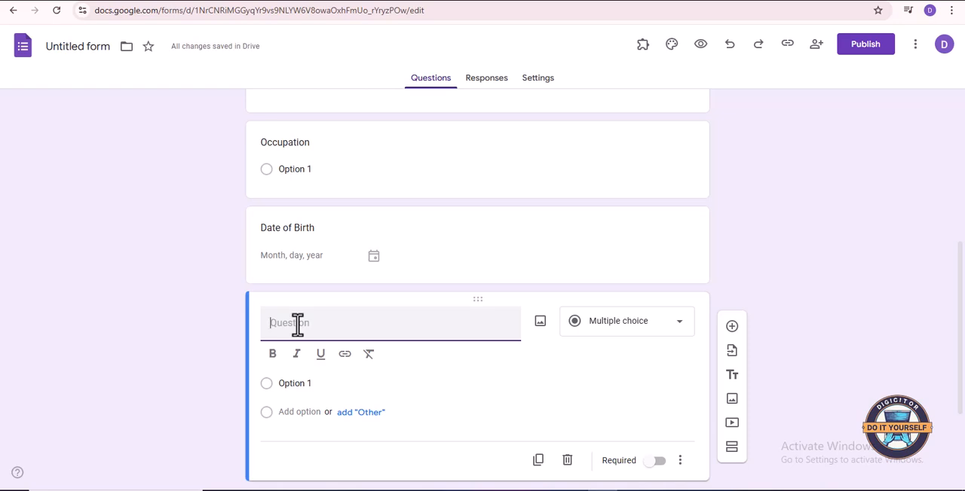
pyautogui.write('Pla')
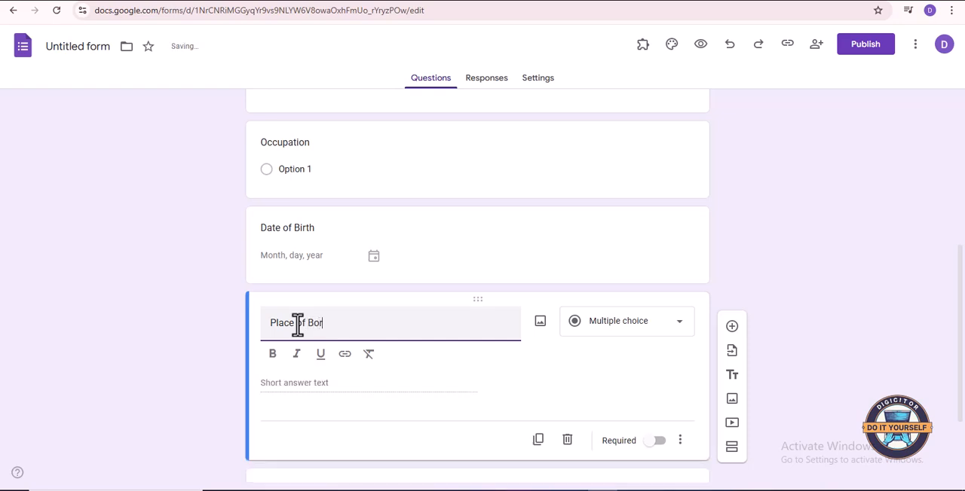
pyautogui.write('ce of Birth')
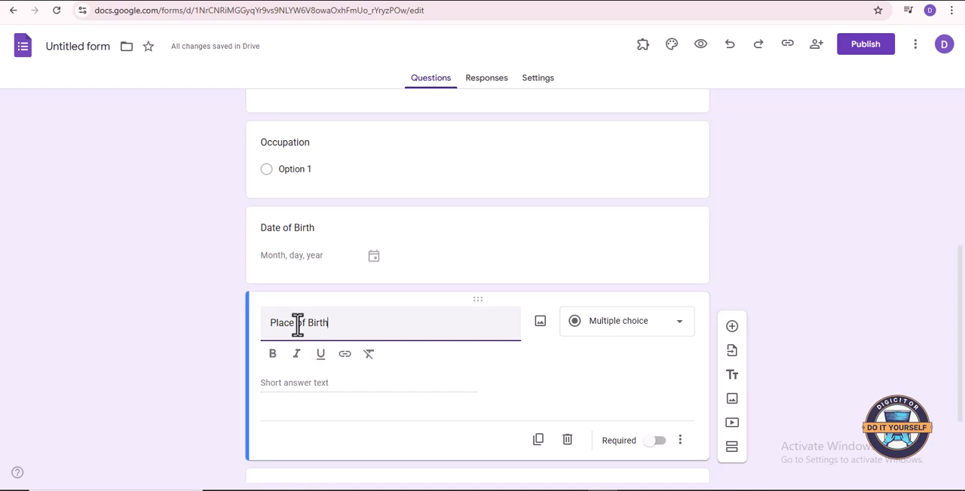
# - Add a question titled "Social Security Number" below the Place of Birth question
pyautogui.scroll(-2, 570, 362)
pyautogui.click(730, 212)
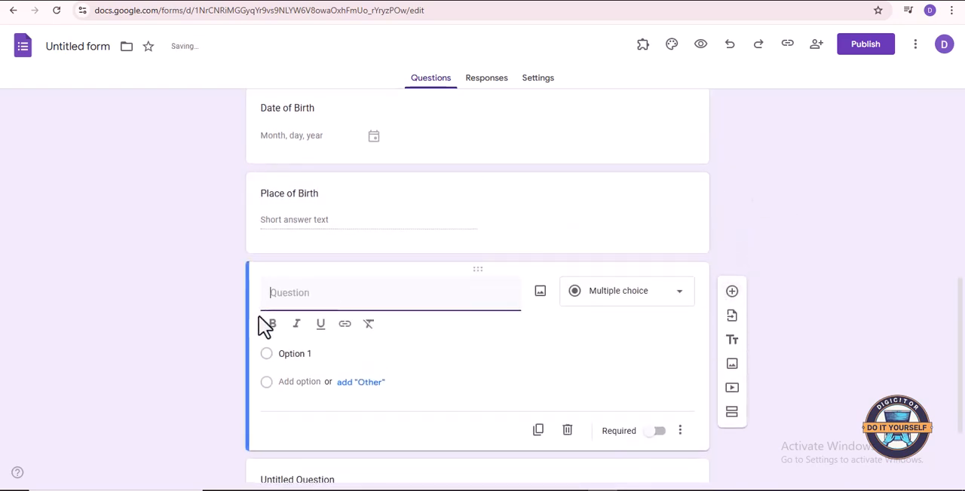
pyautogui.write('Social')
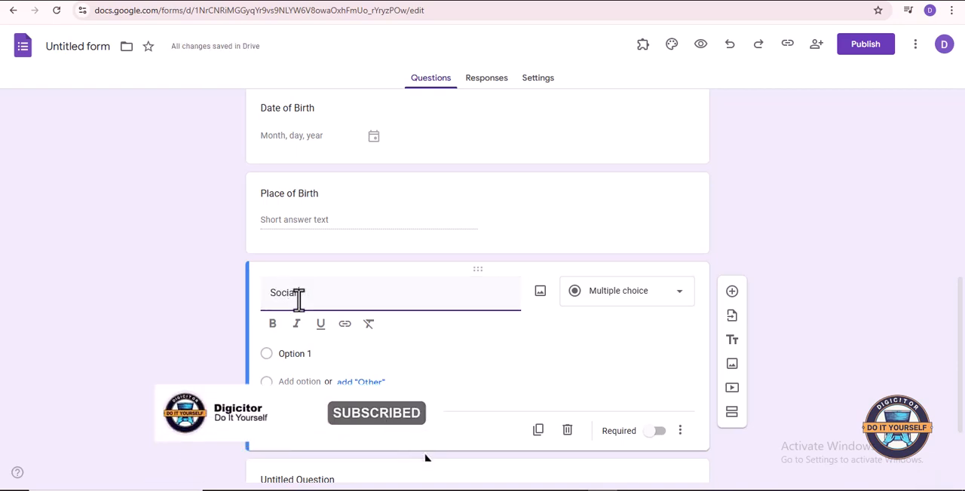
pyautogui.write(' Security ')
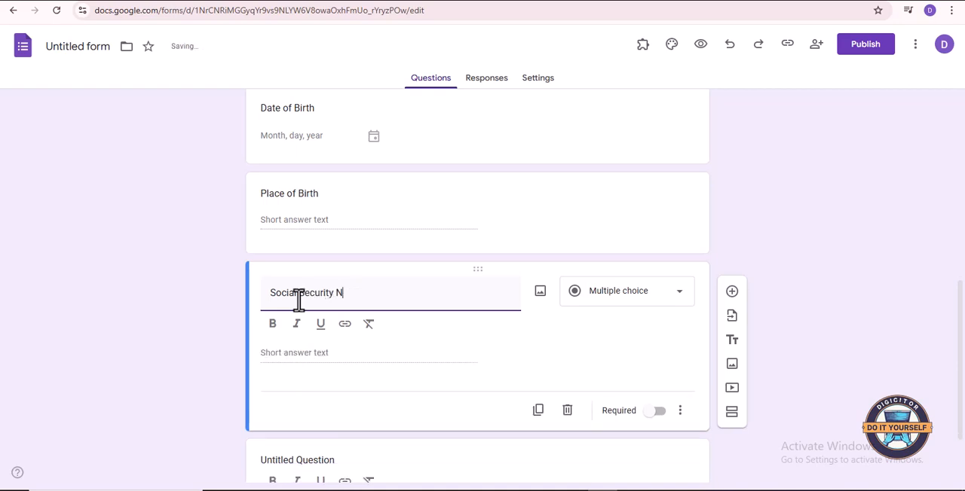
pyautogui.write('Number')
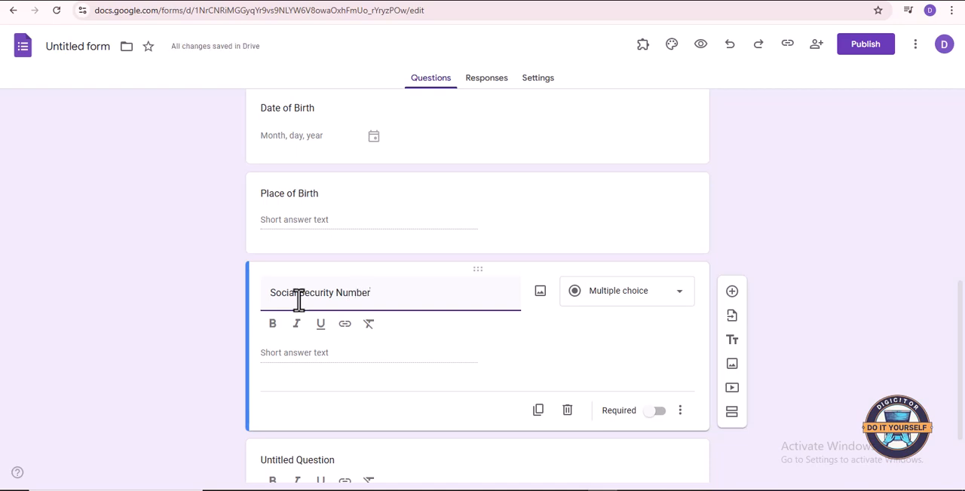
# - Add a question titled "Details of Employment" below the Social Security Number question
pyautogui.click(732, 297)
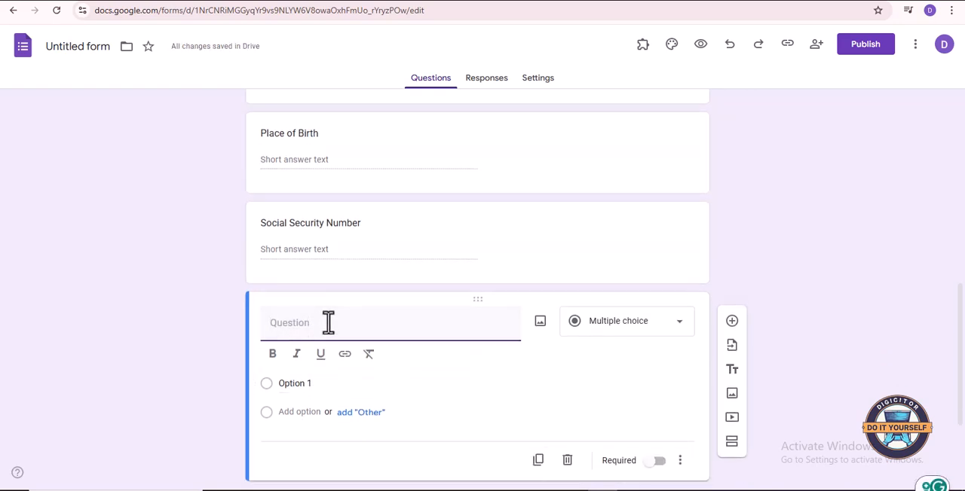
pyautogui.write('a')
pyautogui.press('BackSpace')
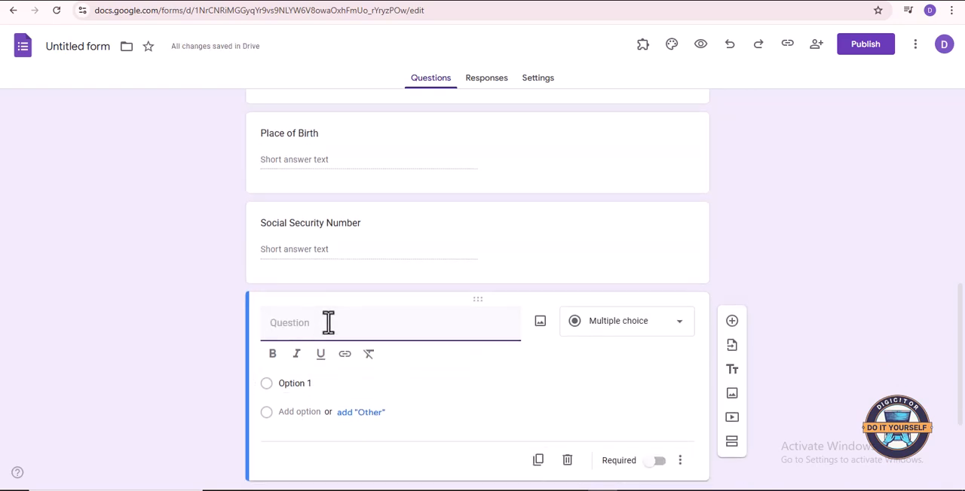
pyautogui.write('Details of')
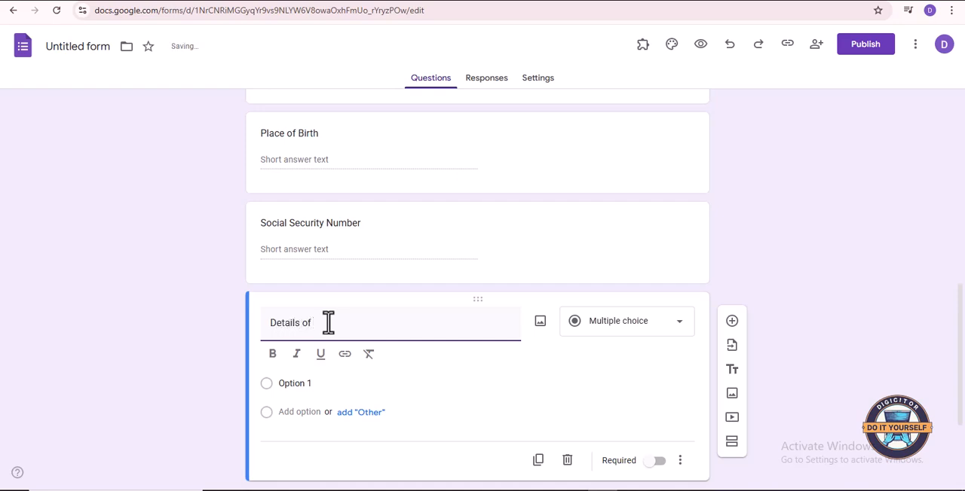
pyautogui.write(' Em')
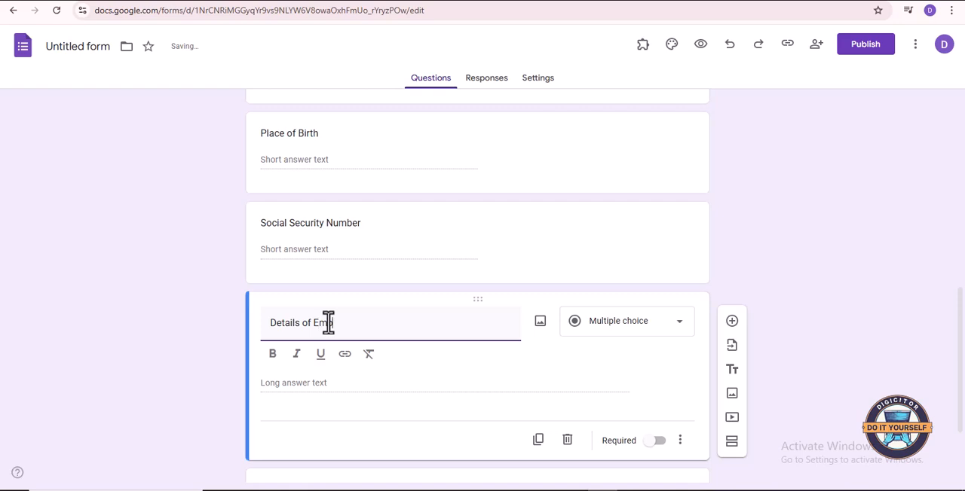
pyautogui.write('ployment')
pyautogui.scroll(1, 669, 367)
pyautogui.scroll(-1, 672, 384)
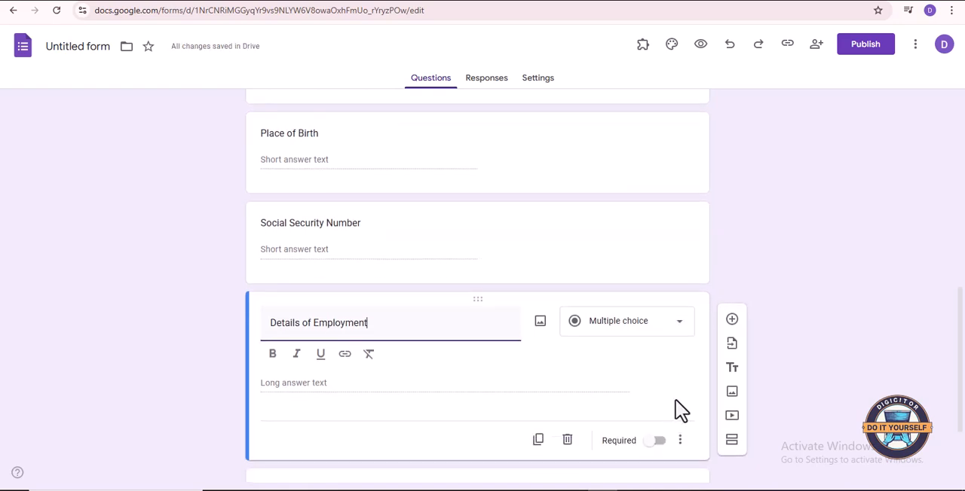
# - Make the Details of Employment question required and try to do the same for the Social Security Number question
pyautogui.click(658, 442)
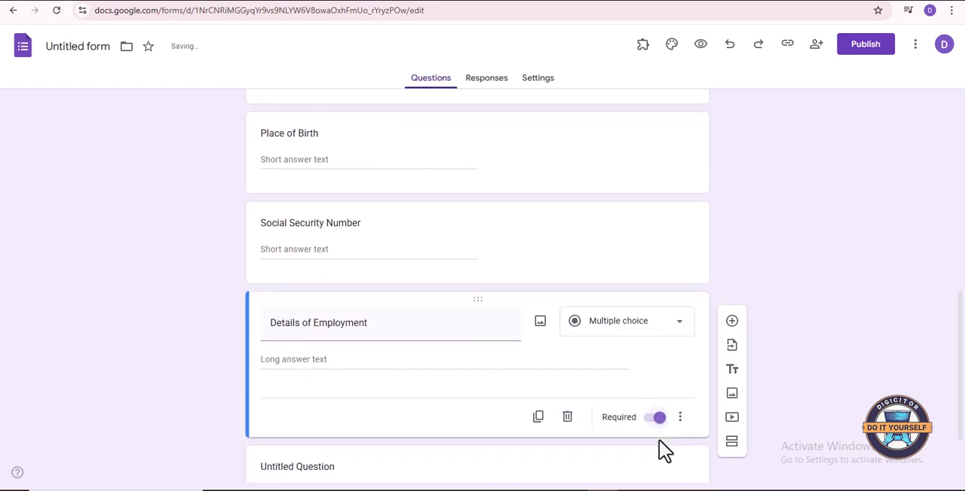
pyautogui.scroll(1, 651, 369)
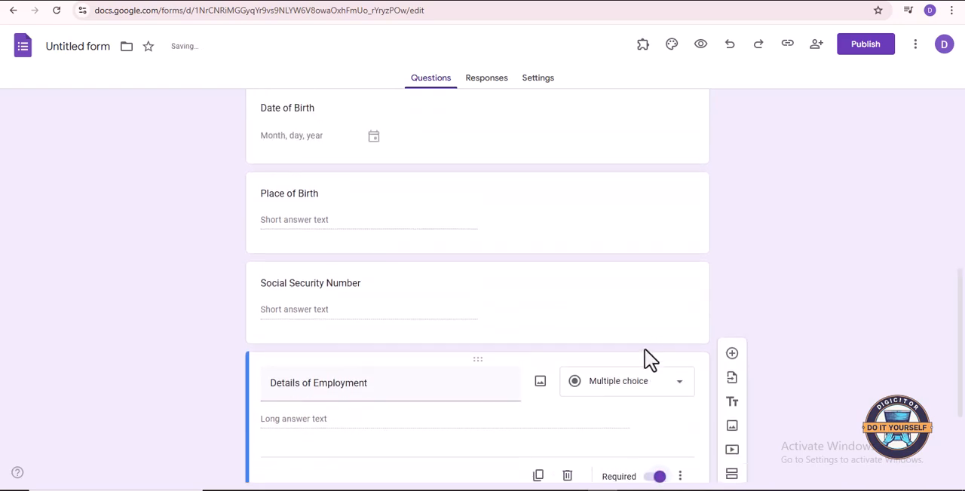
pyautogui.click(620, 316)
pyautogui.click(656, 415)
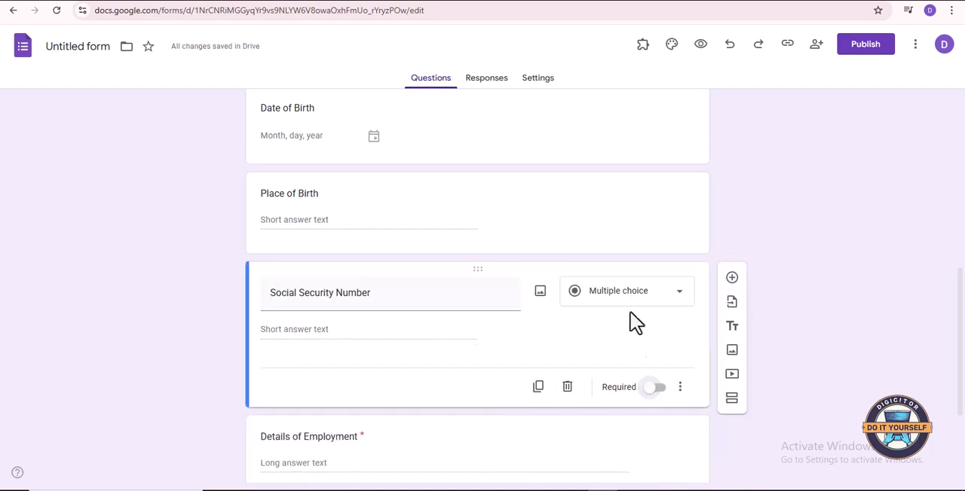
# - Make the Place of Birth and Date of Birth questions required
pyautogui.click(625, 242)
pyautogui.click(664, 327)
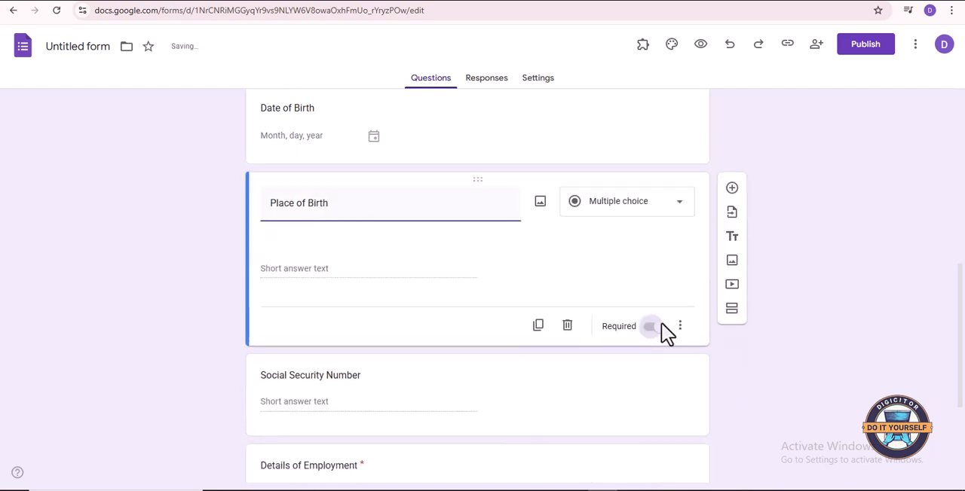
pyautogui.scroll(2, 671, 325)
pyautogui.click(651, 275)
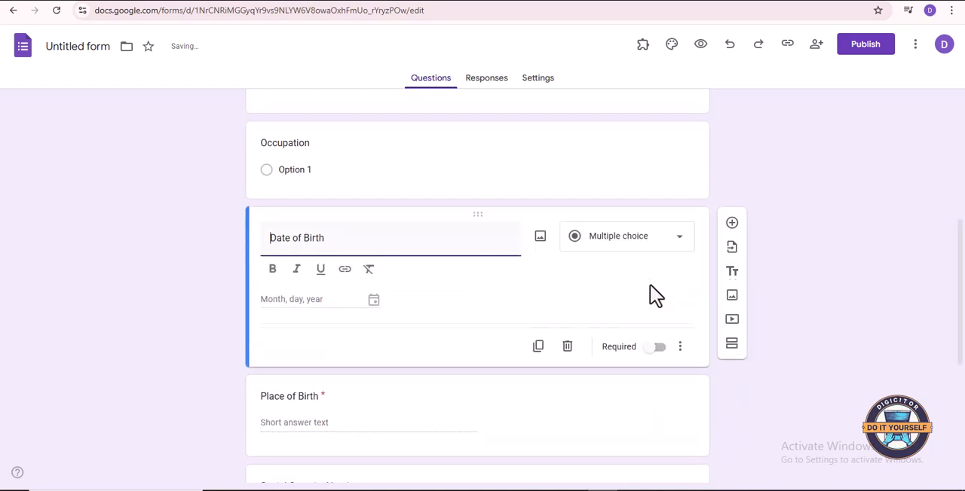
pyautogui.click(664, 348)
pyautogui.click(661, 324)
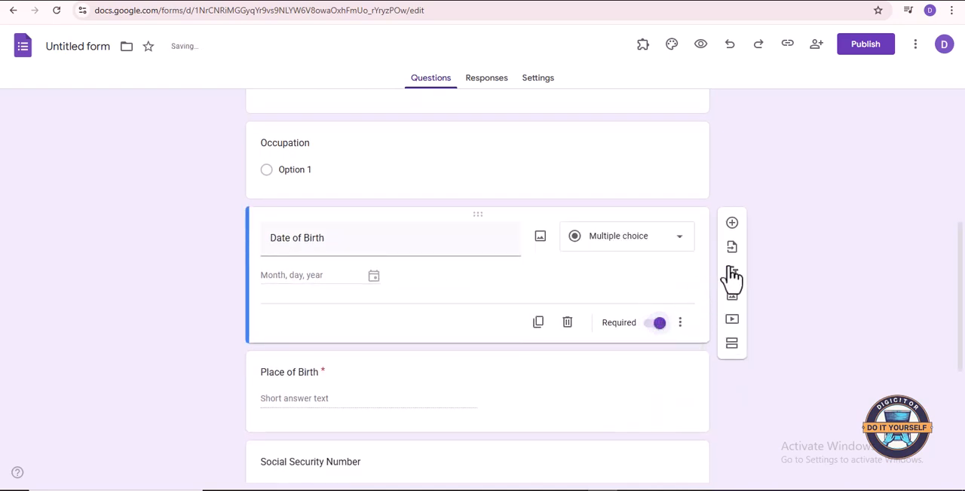
# - Make the Occupation question required
pyautogui.scroll(2, 686, 257)
pyautogui.click(620, 286)
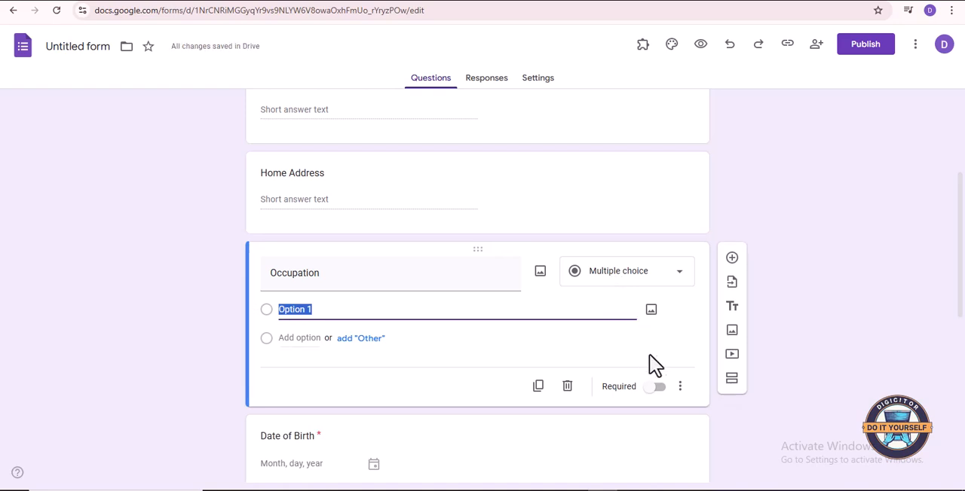
pyautogui.click(659, 386)
# - Make the Home Address question required
pyautogui.scroll(1, 782, 330)
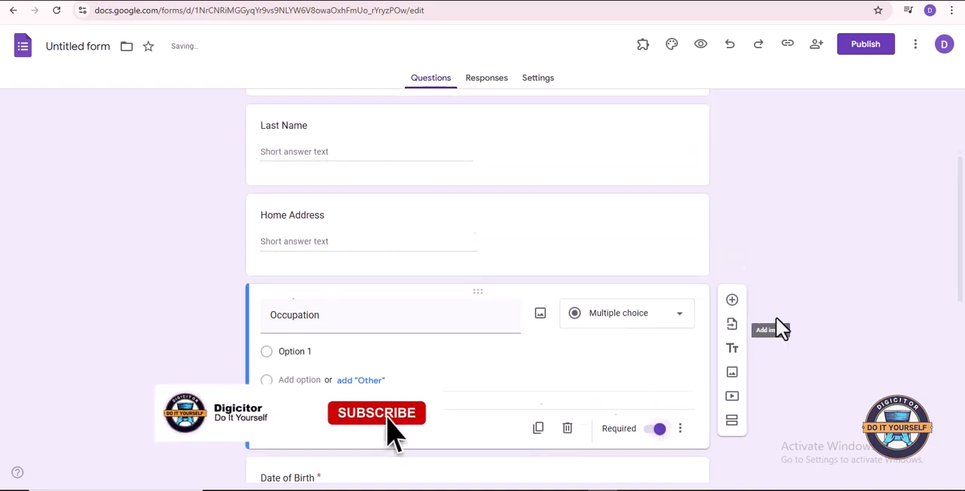
pyautogui.scroll(1, 777, 329)
pyautogui.scroll(1, 755, 326)
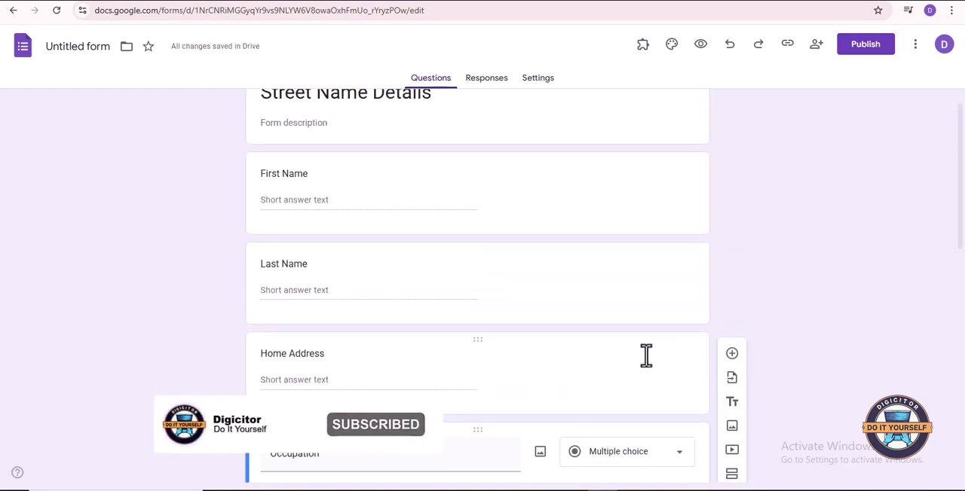
pyautogui.click(639, 390)
pyautogui.scroll(-2, 671, 452)
pyautogui.scroll(-2, 667, 407)
pyautogui.click(678, 362)
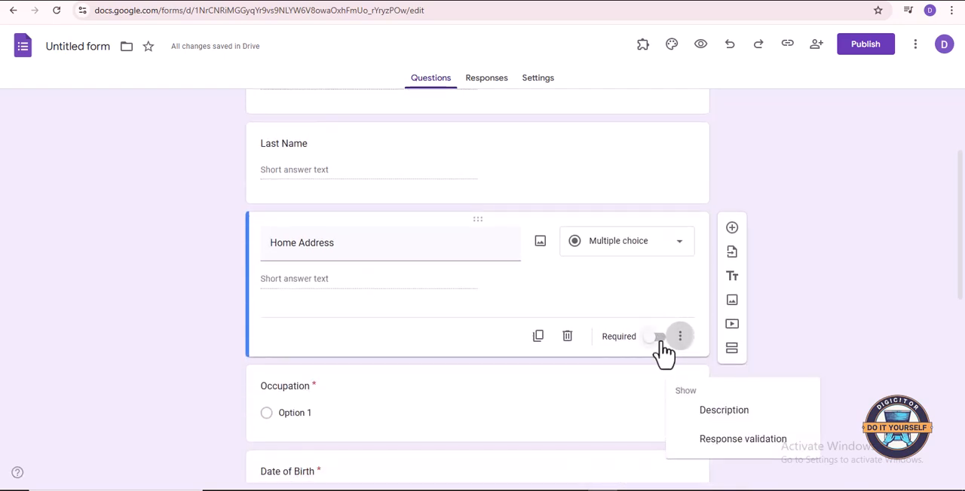
pyautogui.click(660, 350)
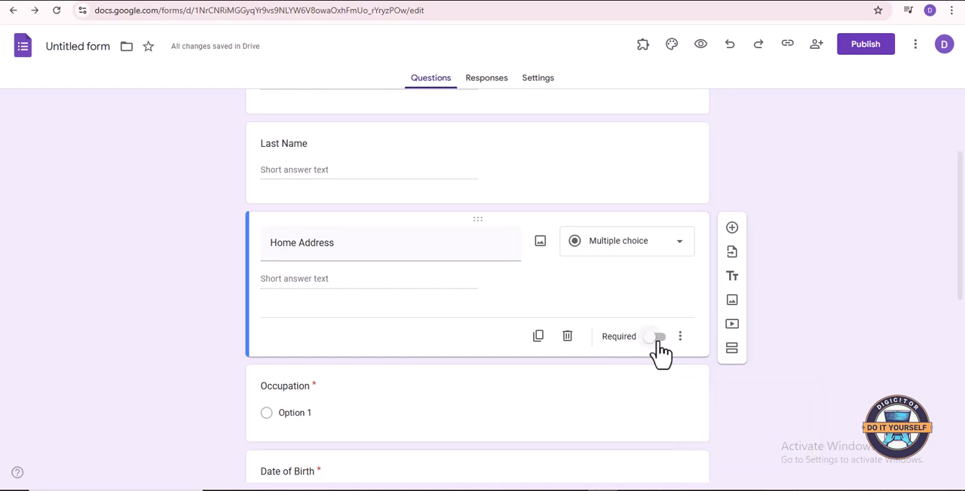
pyautogui.click(657, 348)
# - Make the Last Name question required and try to do the same for the First Name question
pyautogui.scroll(2, 669, 294)
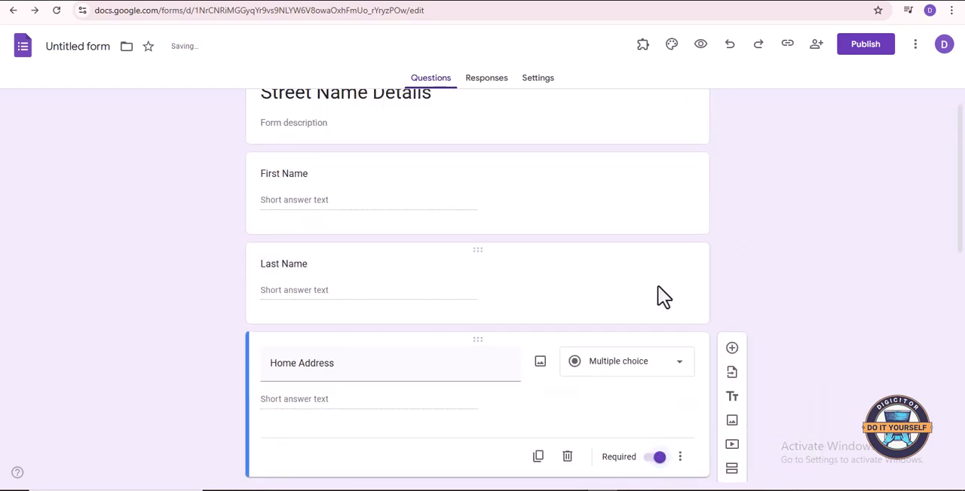
pyautogui.click(660, 293)
pyautogui.click(660, 391)
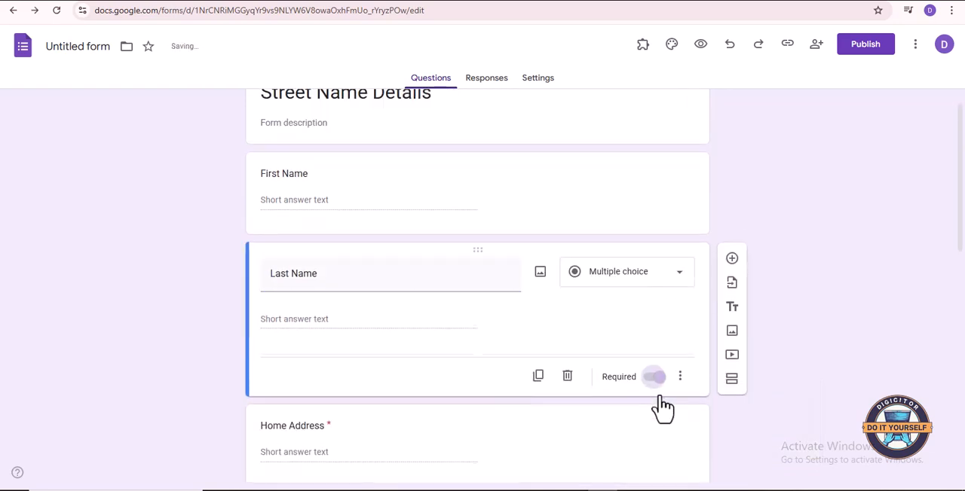
pyautogui.click(642, 209)
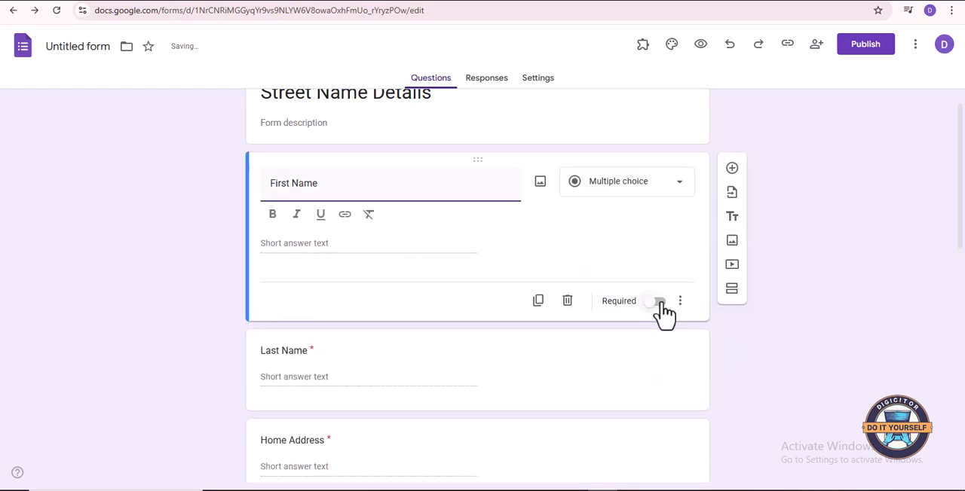
pyautogui.click(660, 302)
# - Review all questions in the form, both in the editor and in a preview of the respondent view
pyautogui.scroll(1, 660, 303)
pyautogui.scroll(-8, 663, 315)
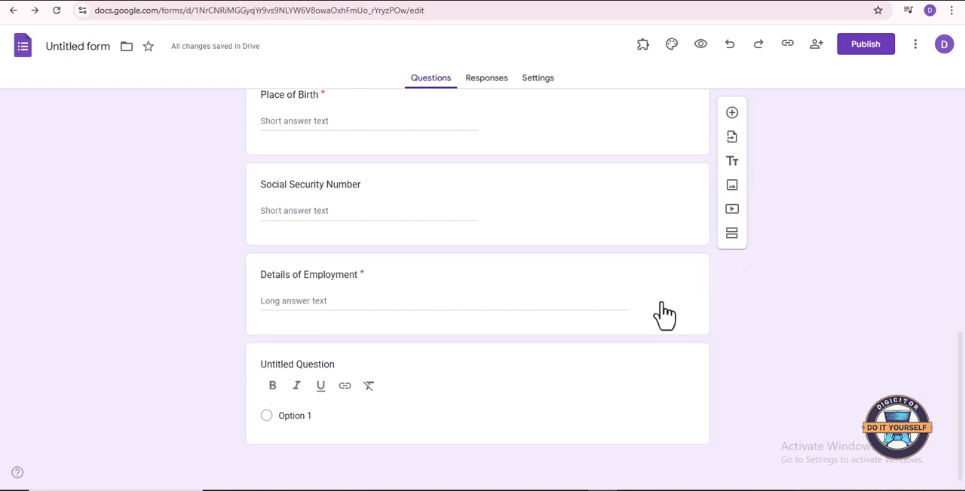
pyautogui.scroll(8, 663, 315)
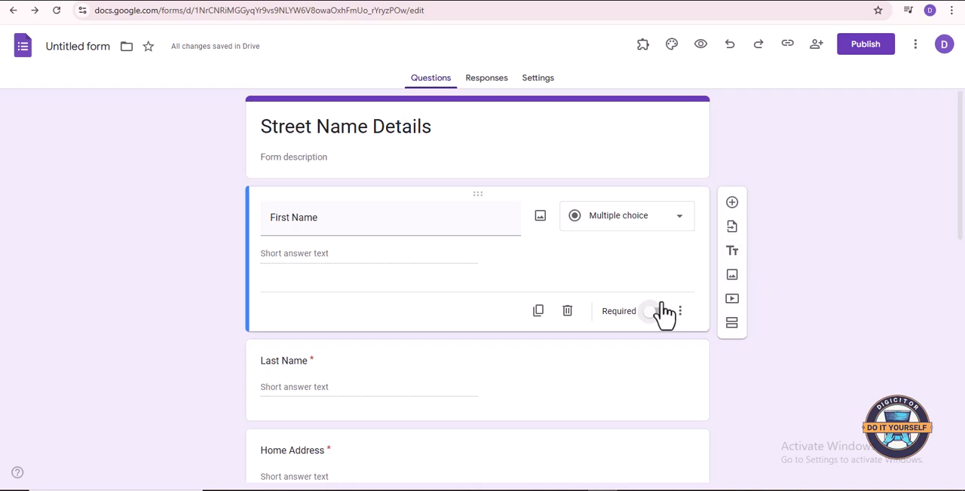
pyautogui.scroll(-10, 664, 315)
pyautogui.scroll(10, 664, 315)
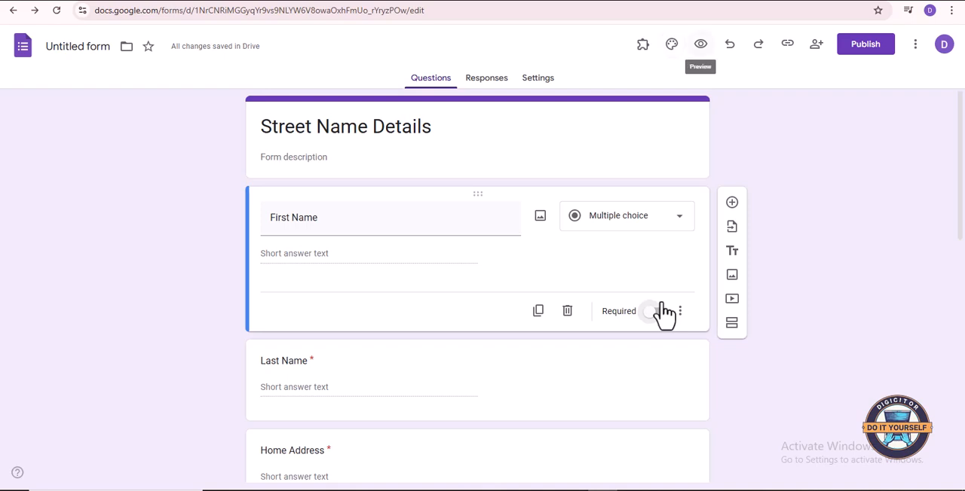
pyautogui.press('Return')
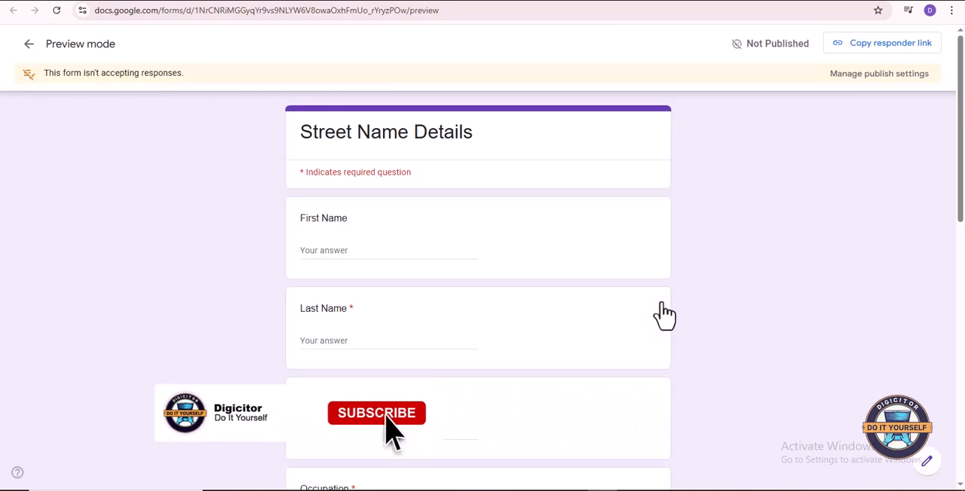
pyautogui.scroll(-4, 663, 315)
pyautogui.scroll(-5, 663, 315)
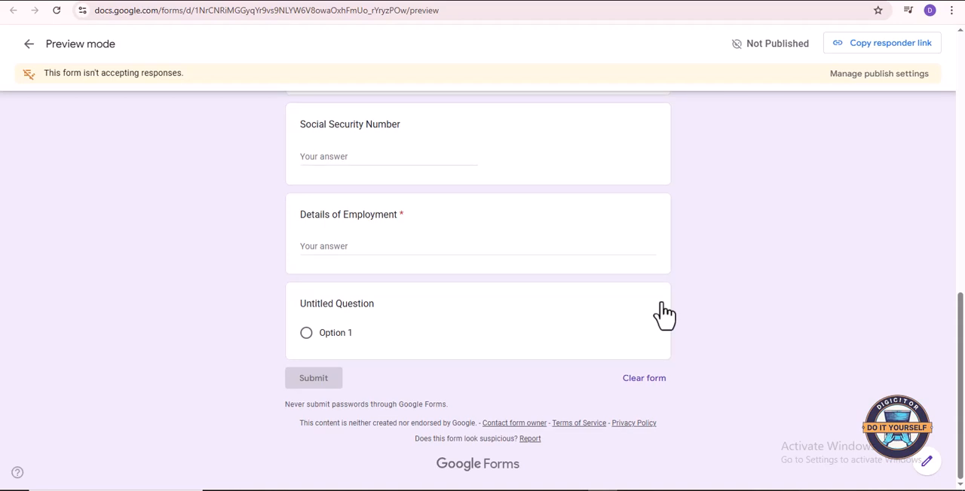
pyautogui.scroll(1, 663, 315)
pyautogui.scroll(10, 663, 315)
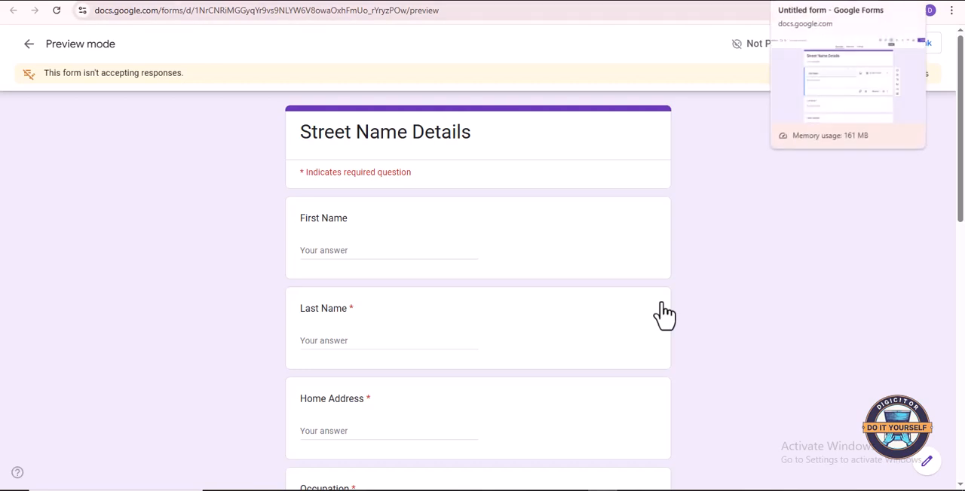
# - Return to the form editor and delete the leftover Untitled Question below Details of Employment
pyautogui.click(808, 2)
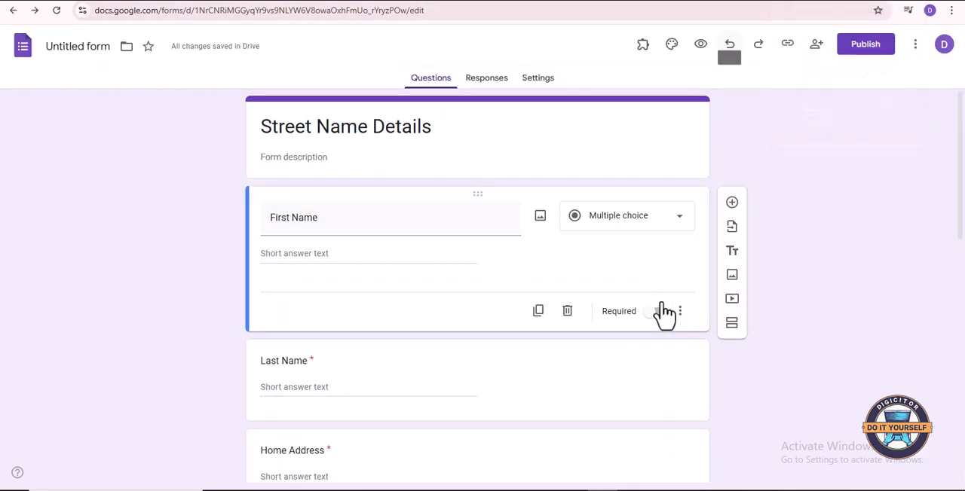
pyautogui.scroll(-8, 665, 315)
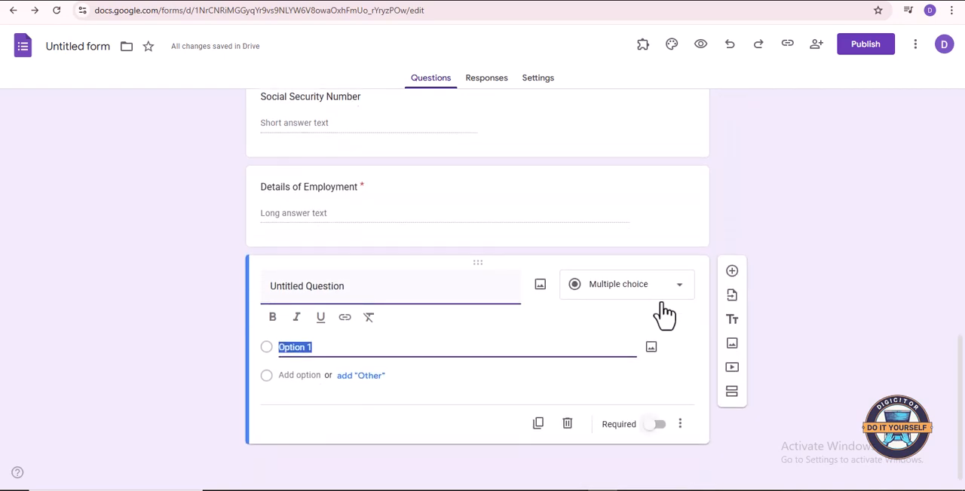
pyautogui.click(679, 424)
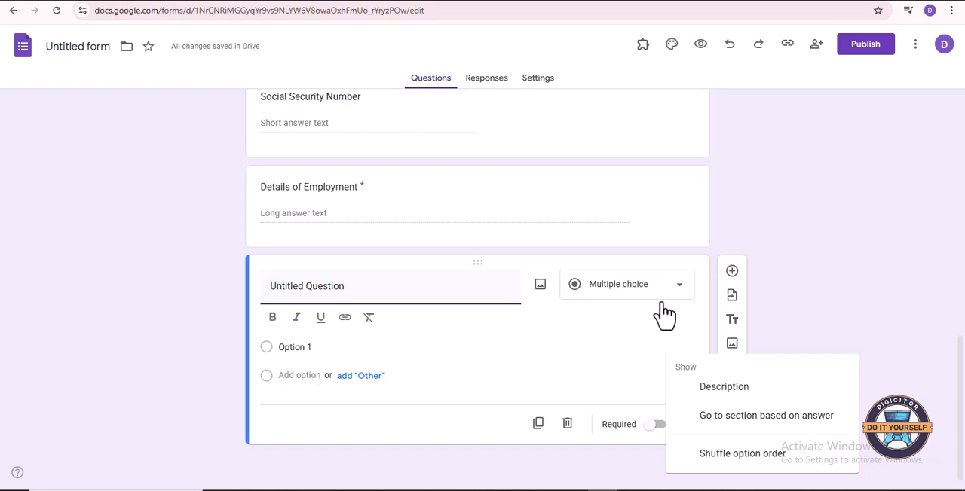
pyautogui.click(568, 423)
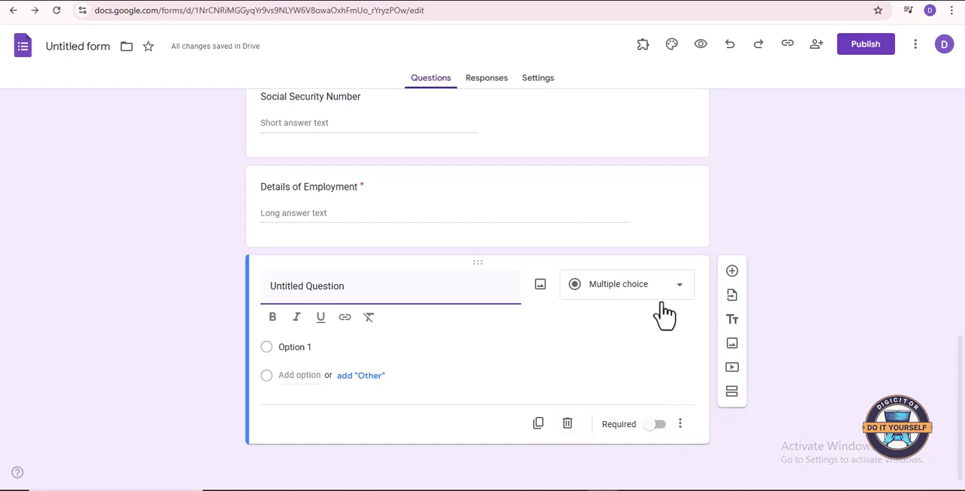
pyautogui.click(568, 423)
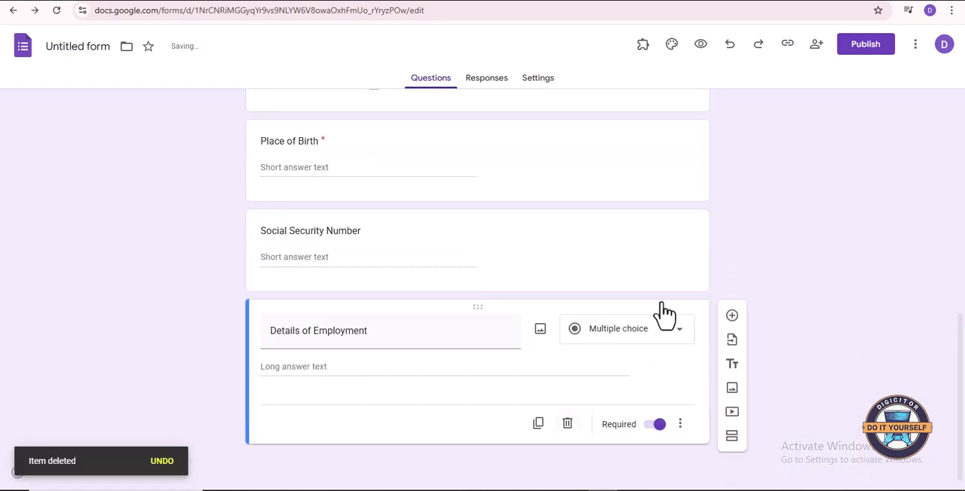
pyautogui.scroll(7, 665, 315)
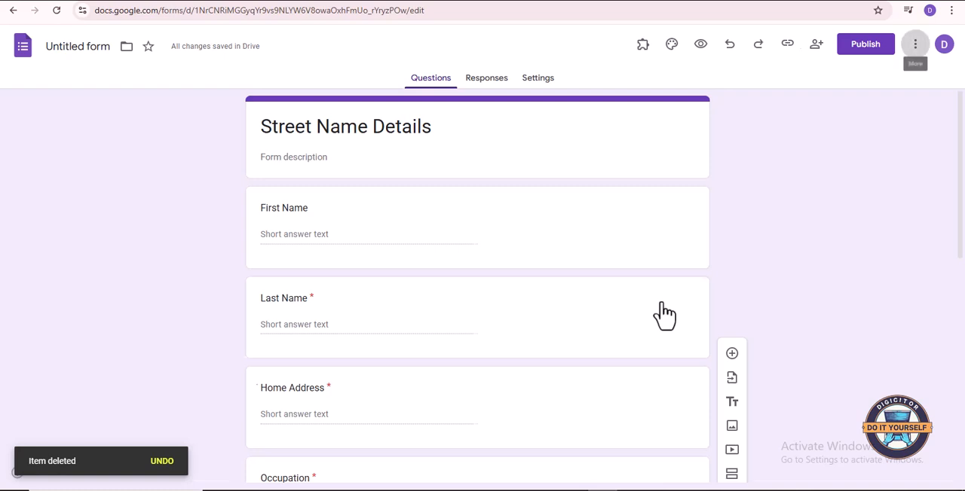
pyautogui.click(915, 44)
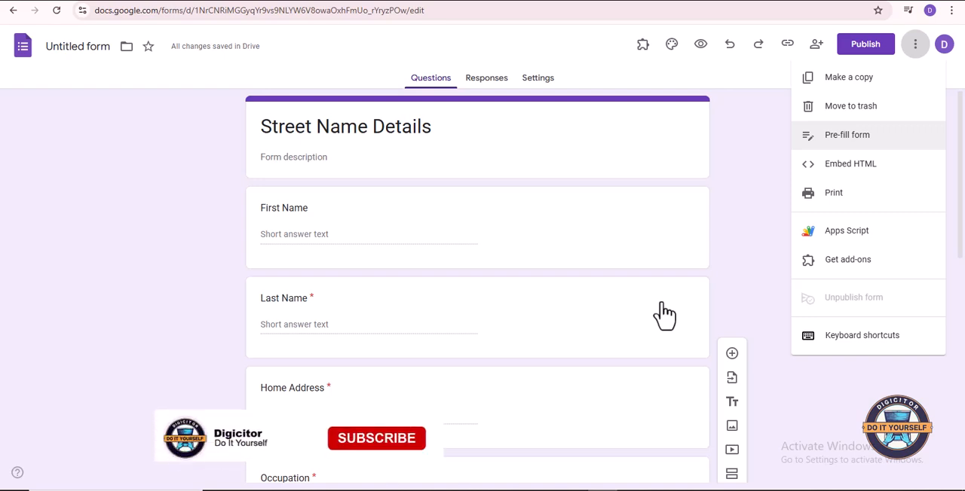
pyautogui.press('Down')
pyautogui.press('Down')
pyautogui.press('Down')
pyautogui.press('Up')
pyautogui.press('Up')
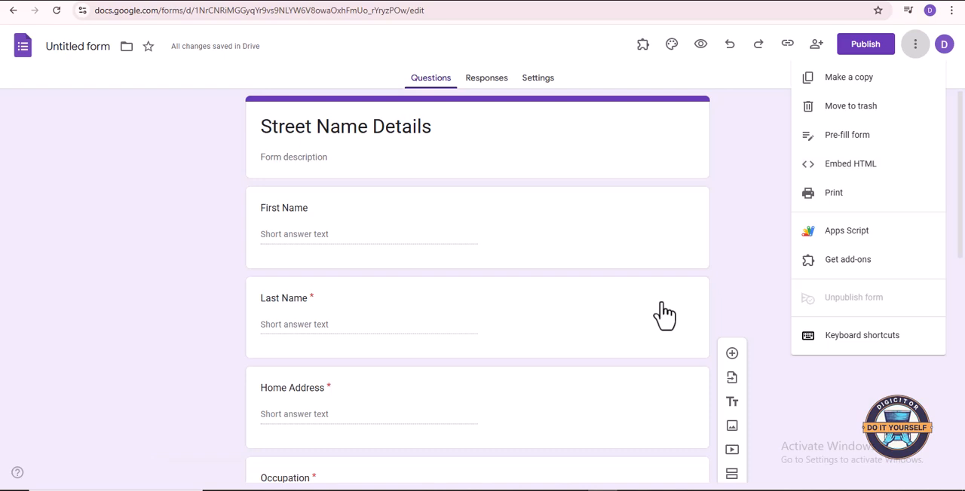
pyautogui.press('Escape')
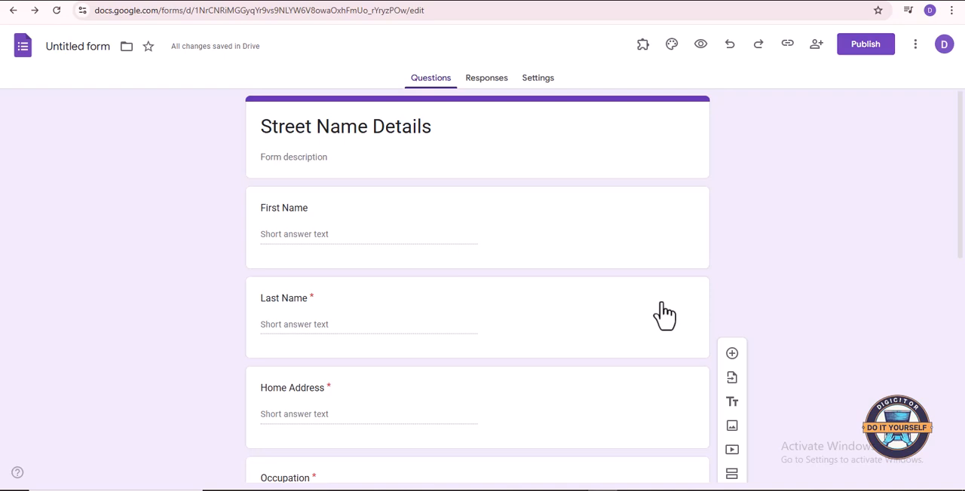
# - Check the form's responder sharing settings and publish the form for anyone with the link
pyautogui.press('Return')
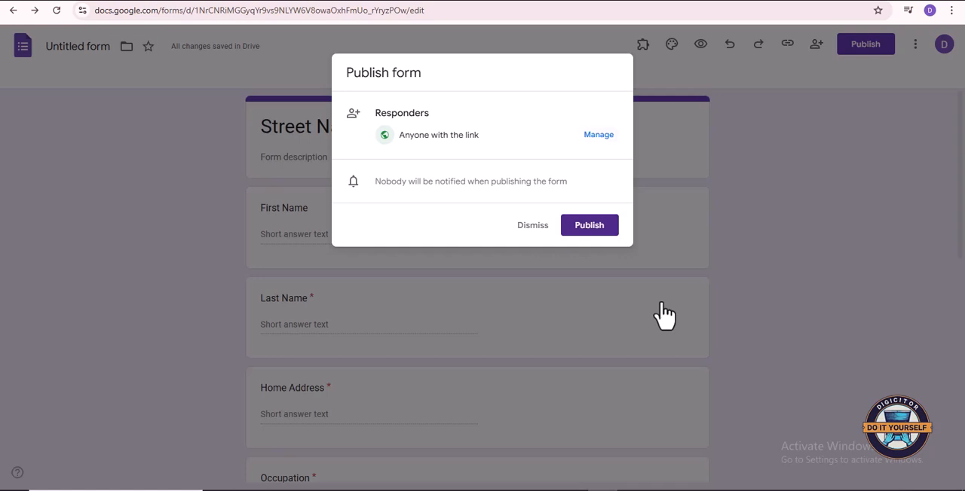
pyautogui.press('Return')
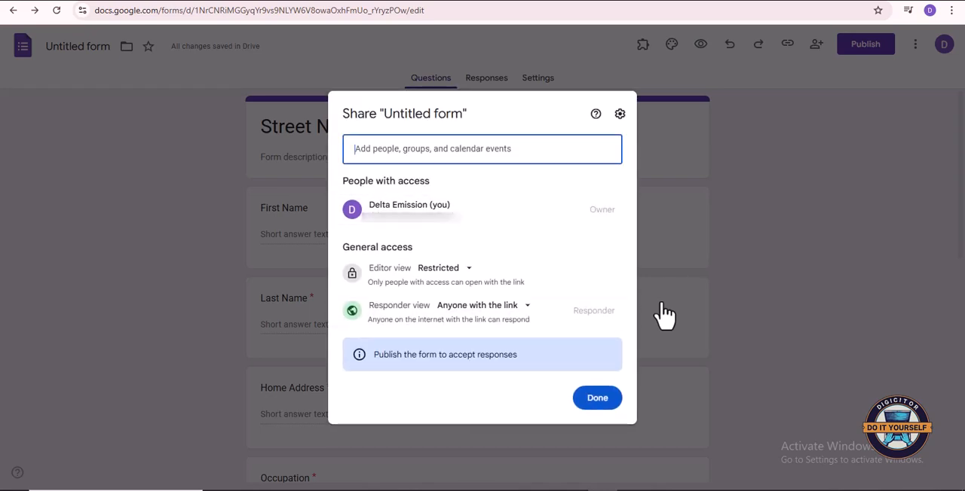
pyautogui.click(597, 398)
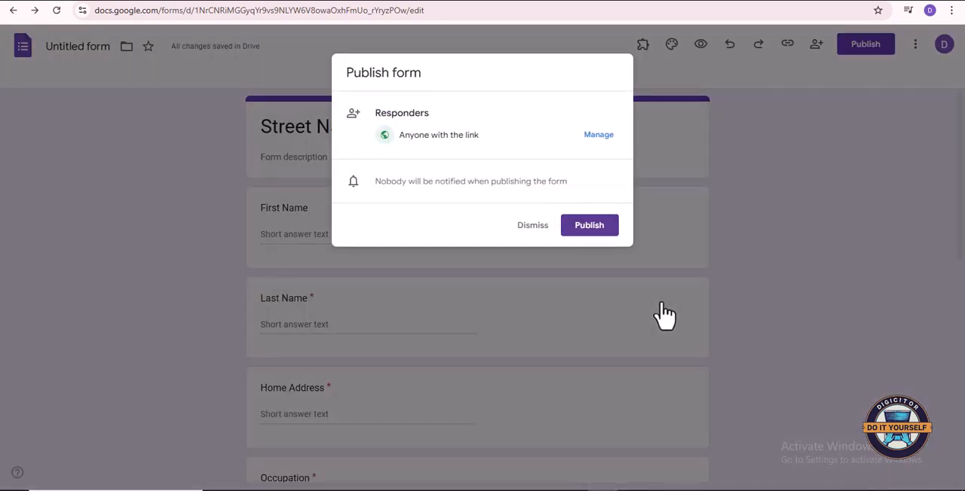
pyautogui.click(589, 226)
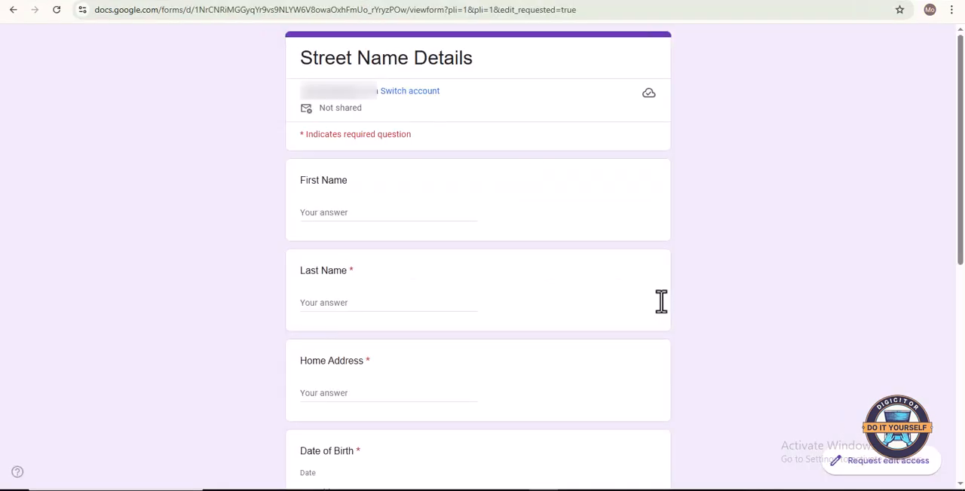
# - Fill in the respondent's first name and last name in the respondent view of the published Street Name Details form
pyautogui.scroll(-3, 660, 301)
pyautogui.scroll(3, 660, 302)
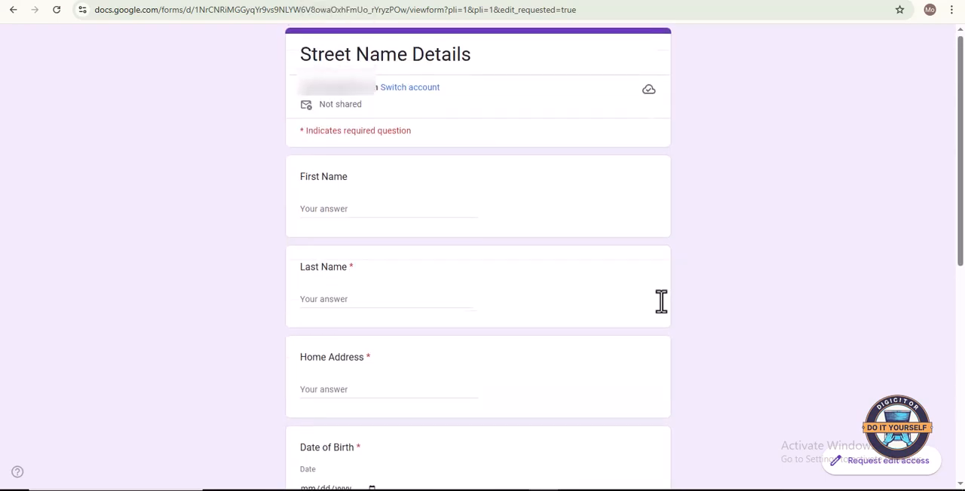
pyautogui.scroll(-6, 660, 301)
pyautogui.scroll(6, 660, 301)
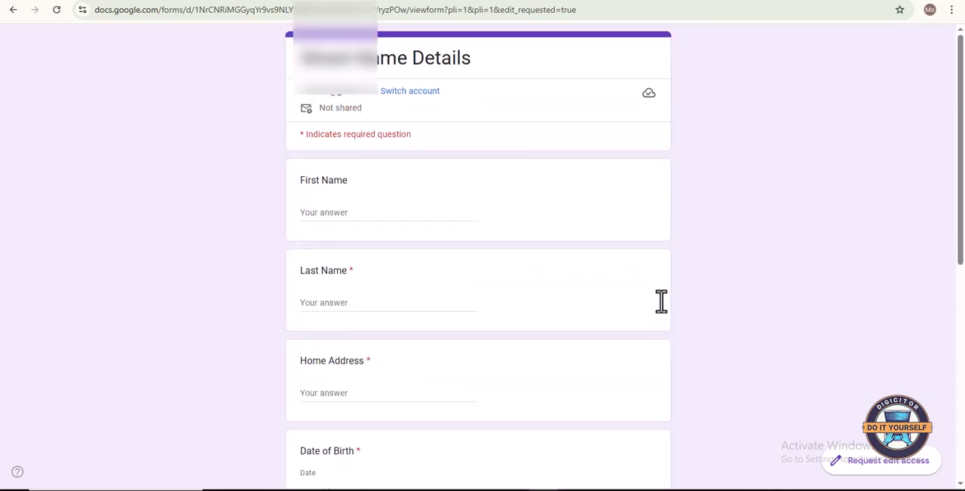
pyautogui.scroll(-2, 661, 301)
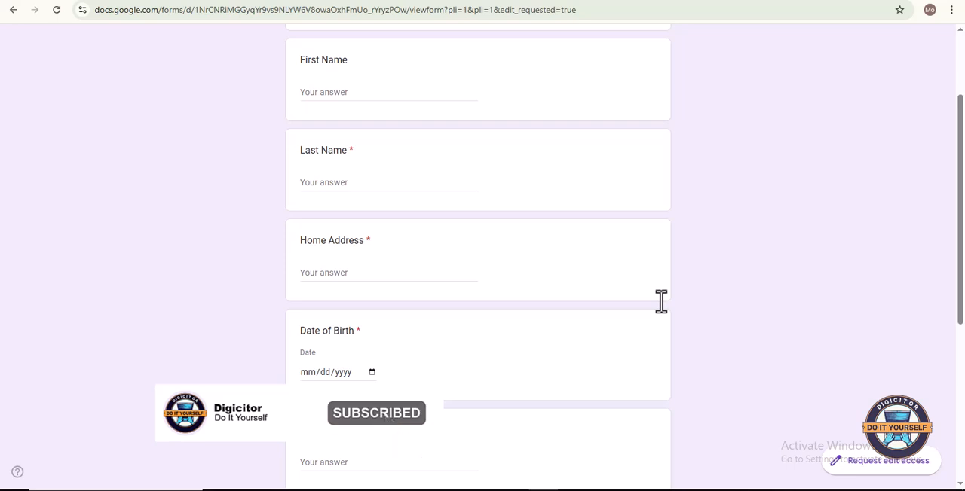
pyautogui.press('Tab')
pyautogui.press('Tab')
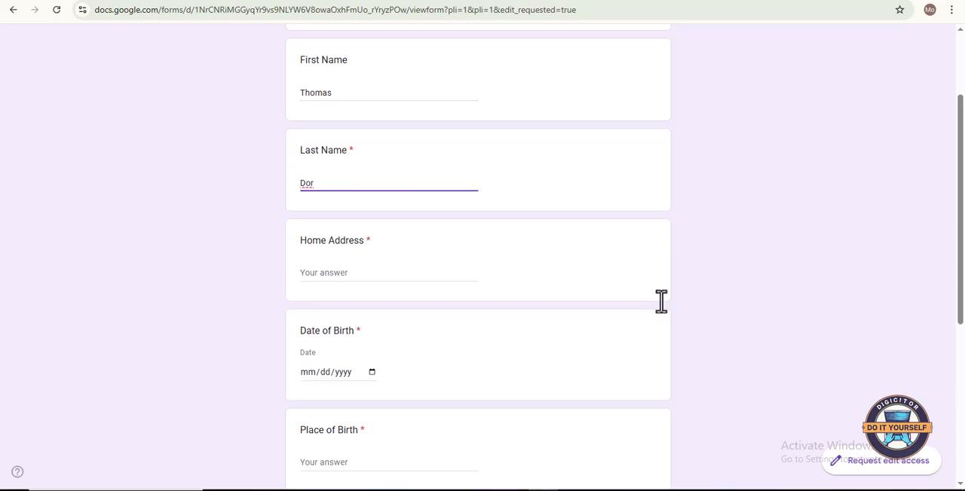
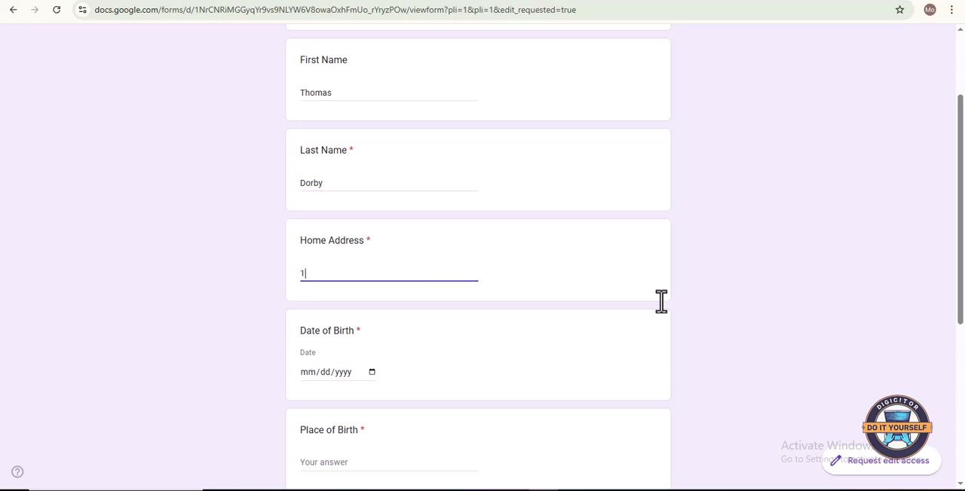
# - Fill in the respondent's street address in the Home Address question
pyautogui.press('BackSpace')
pyautogui.press('Tab')
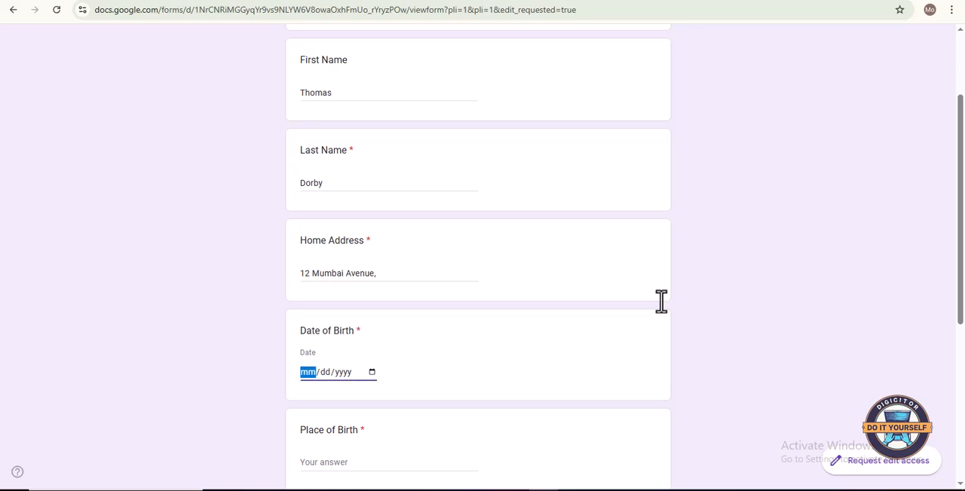
# - Pick the respondent's date of birth from the calendar of the Date of Birth question
pyautogui.click(372, 372)
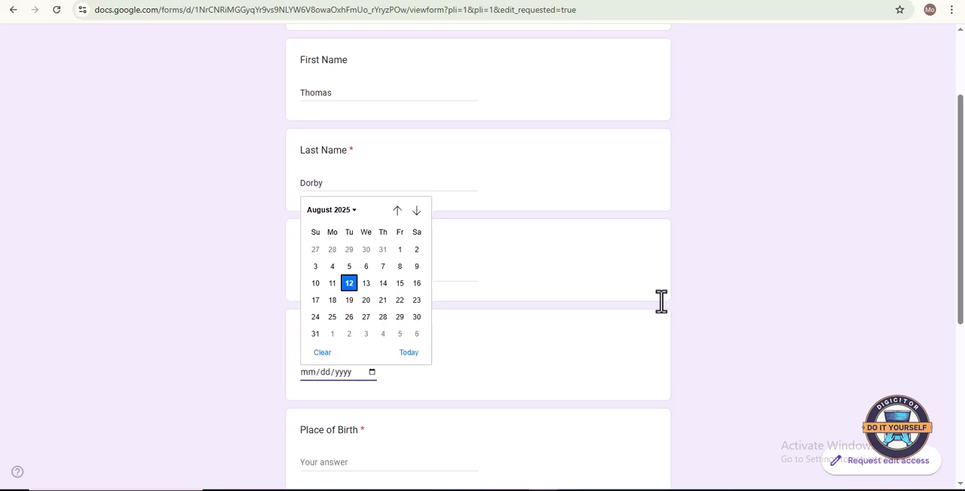
pyautogui.click(331, 209)
pyautogui.scroll(8, 362, 290)
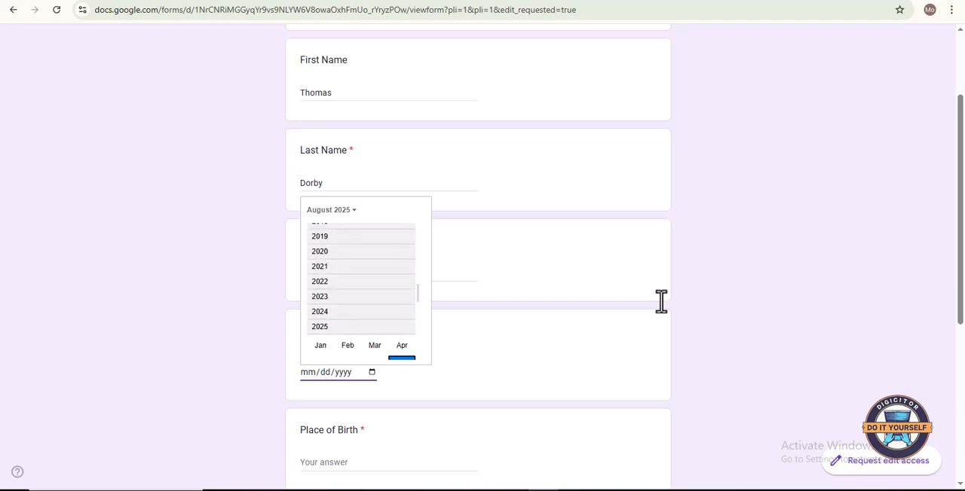
pyautogui.scroll(5, 362, 290)
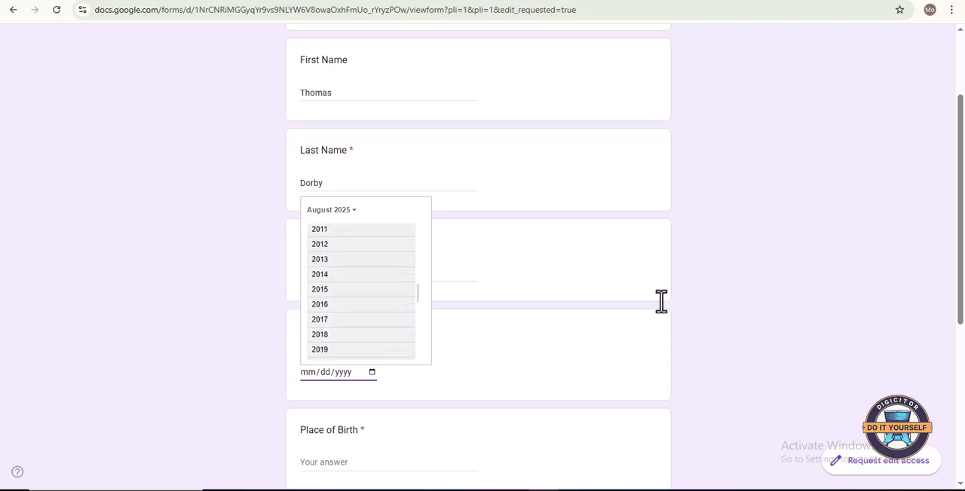
pyautogui.scroll(3, 361, 290)
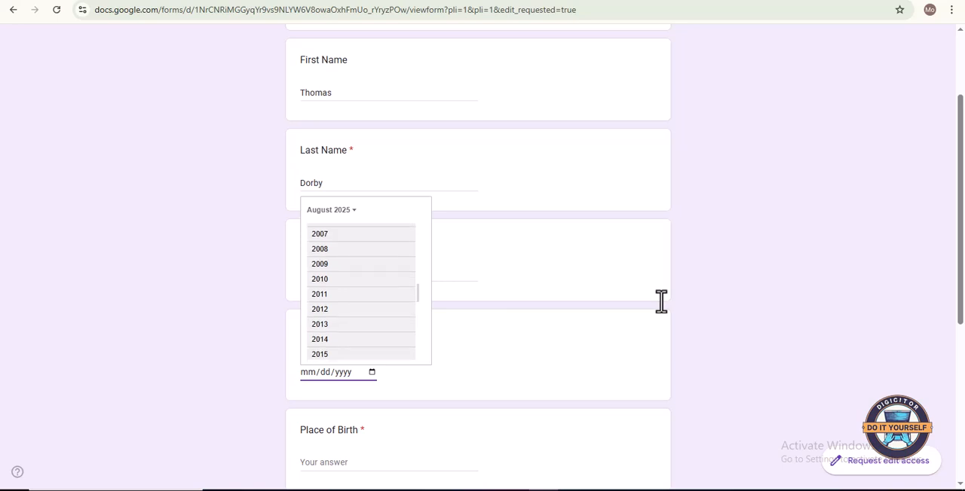
pyautogui.scroll(3, 361, 291)
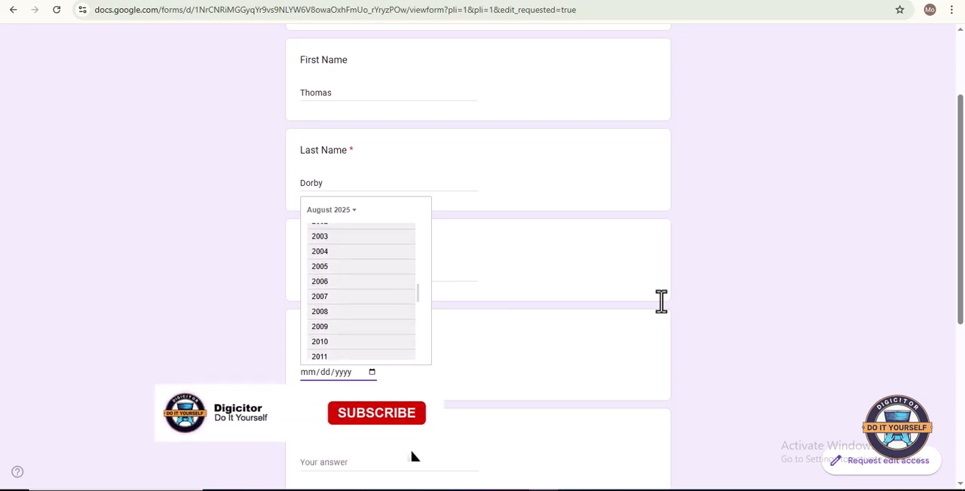
pyautogui.scroll(1, 362, 291)
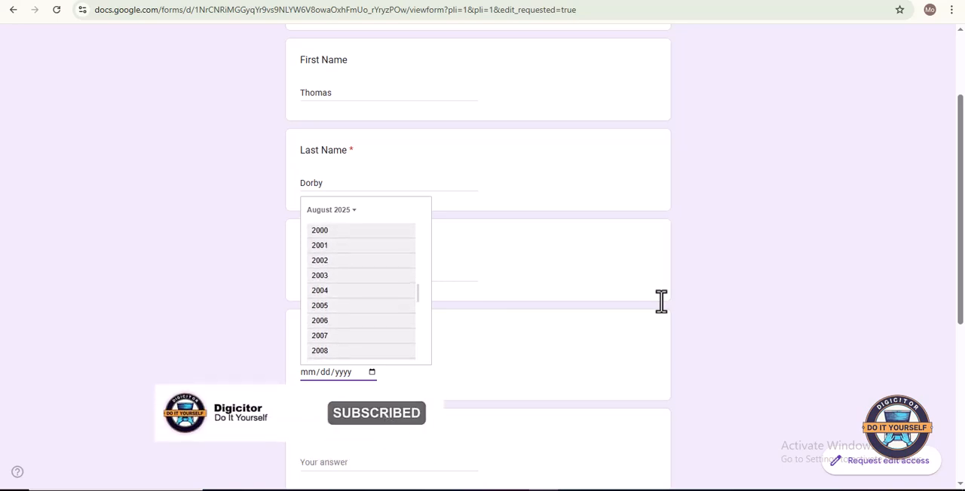
pyautogui.click(348, 231)
pyautogui.click(348, 249)
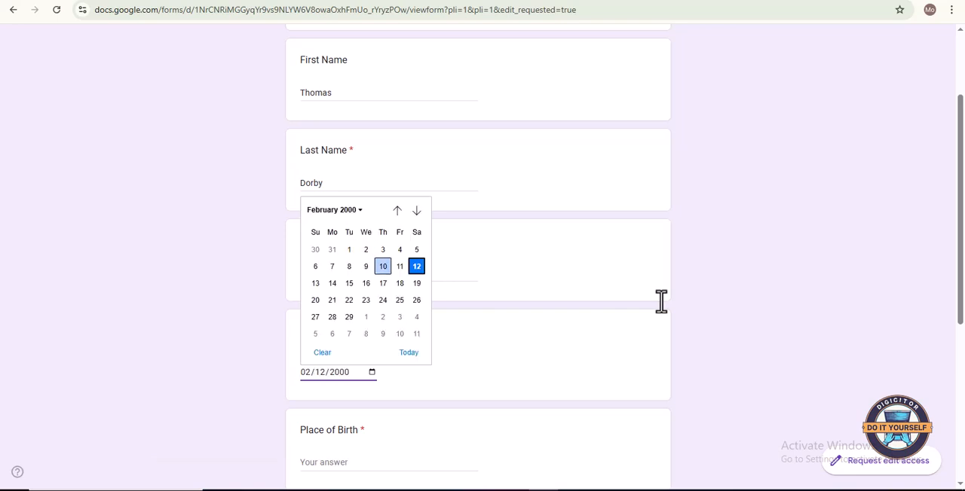
pyautogui.click(384, 266)
# - Enter Gao as the place of birth and fill in the respondent's social security number
pyautogui.scroll(-2, 383, 266)
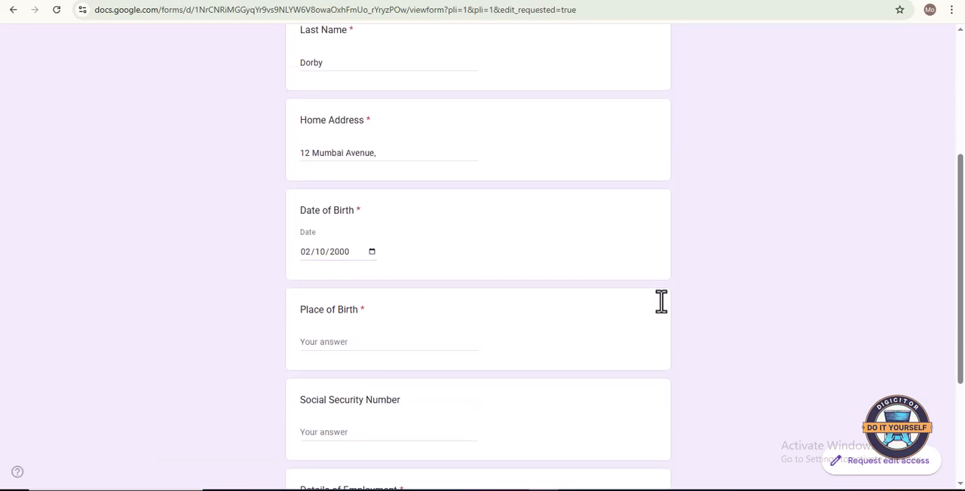
pyautogui.write('ao')
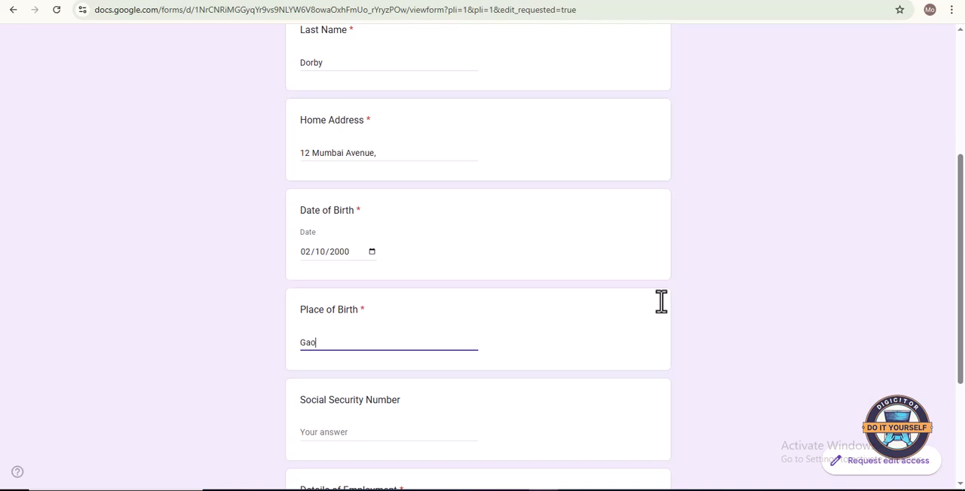
pyautogui.scroll(-3, 661, 301)
pyautogui.press('Tab')
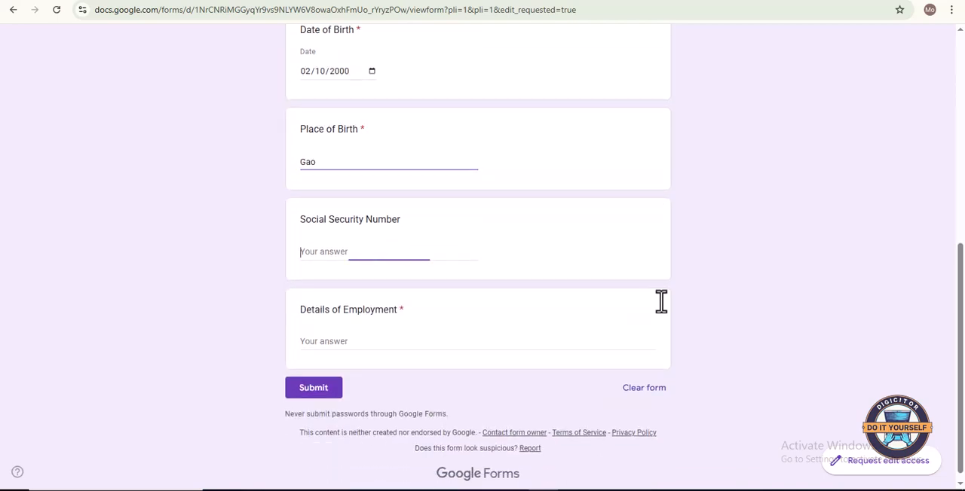
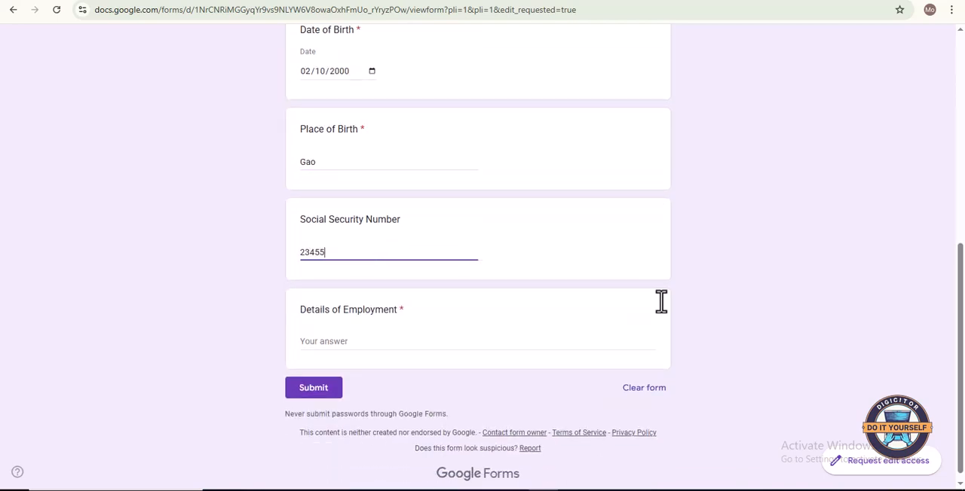
pyautogui.press('Tab')
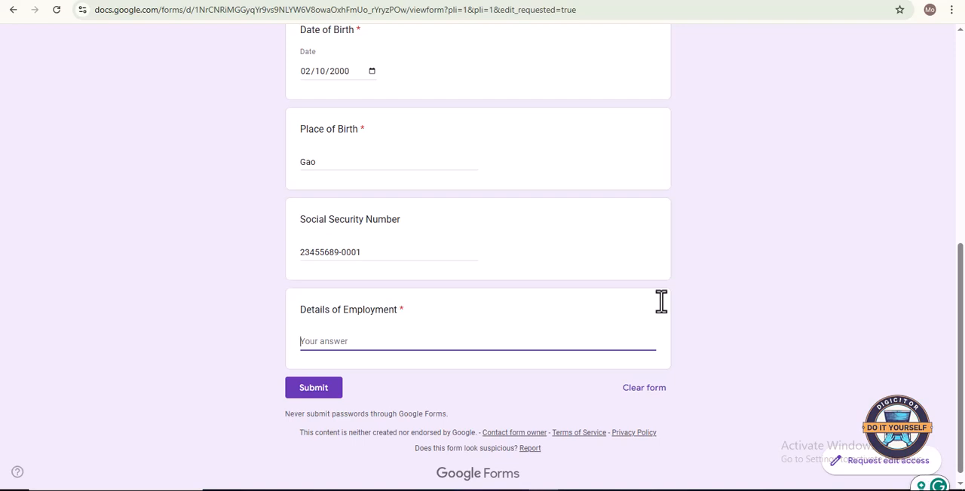
# - Enter Data Analyst as the answer to Details of Employment
pyautogui.write('Data Ana')
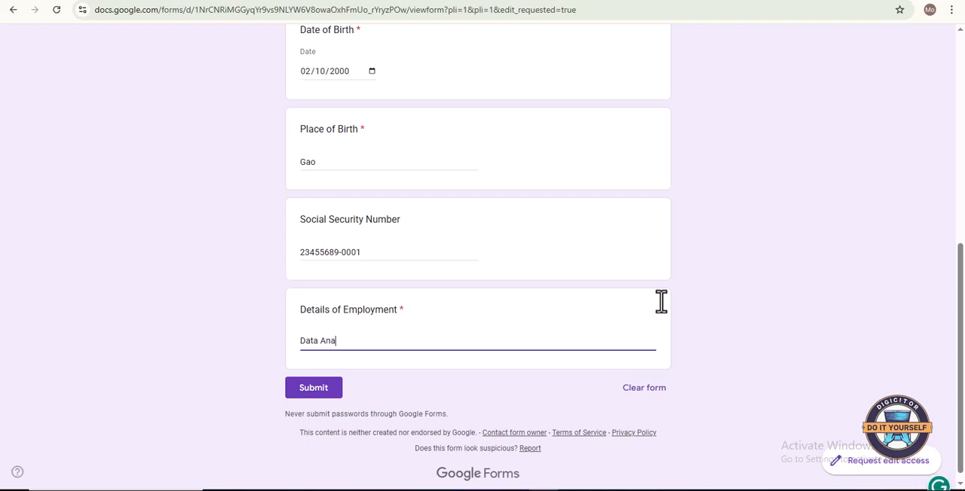
pyautogui.write('ylst')
pyautogui.press('Left')
pyautogui.press('Left')
pyautogui.press('Return')
# - Check the completed answers and submit the form response
pyautogui.scroll(-1, 661, 302)
pyautogui.scroll(3, 661, 303)
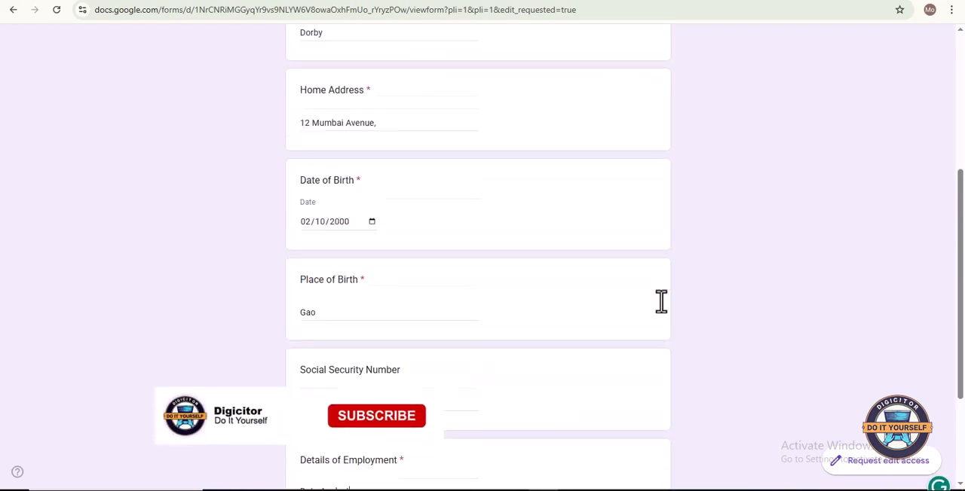
pyautogui.scroll(-3, 661, 303)
pyautogui.press('Tab')
pyautogui.press('Return')
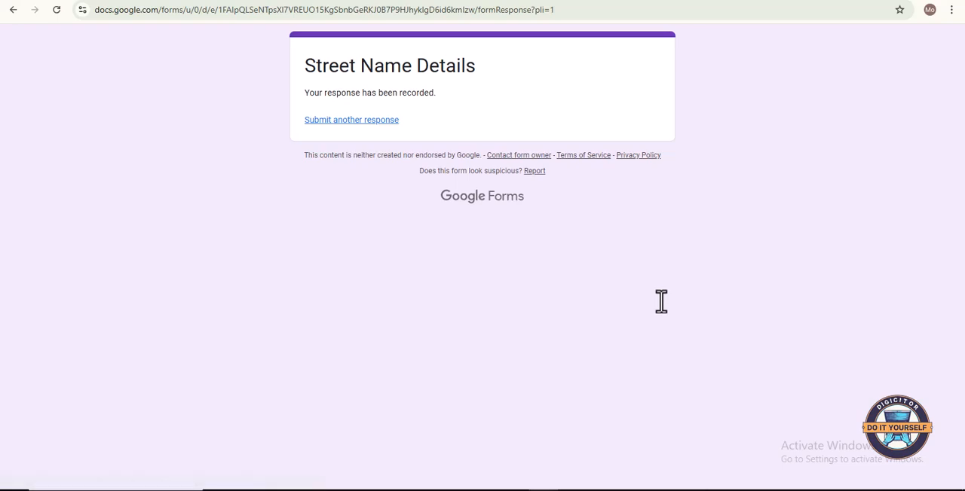
# - Switch back to the form editor and examine the summary of submitted answers for each question
pyautogui.hotkey('alt', 'Tab')
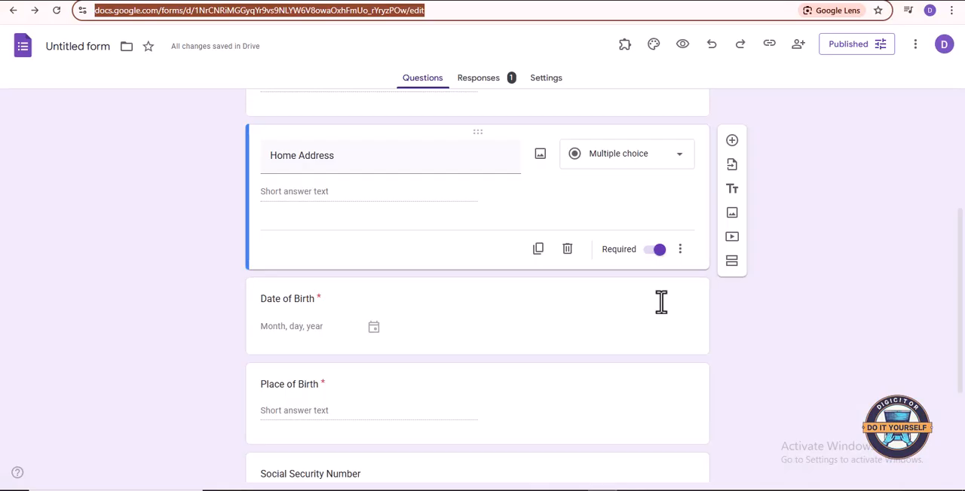
pyautogui.scroll(-1, 661, 302)
pyautogui.scroll(3, 661, 302)
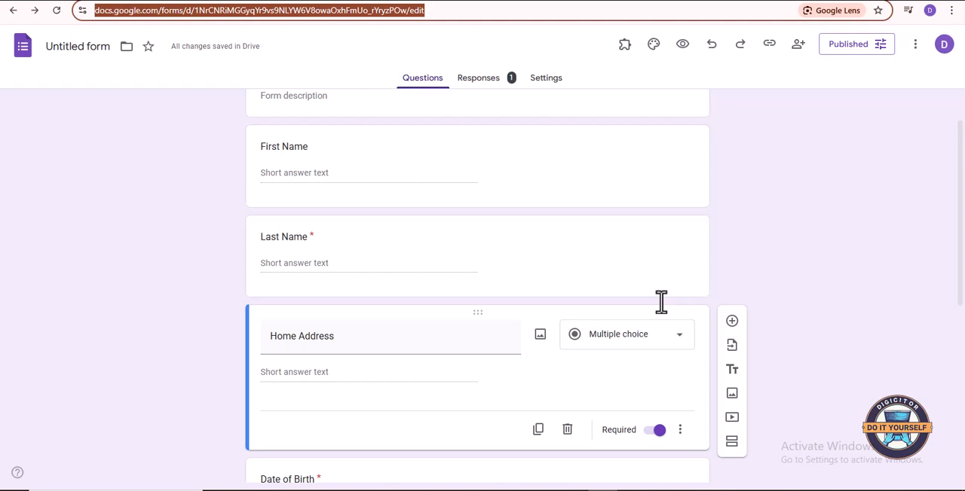
pyautogui.click(482, 78)
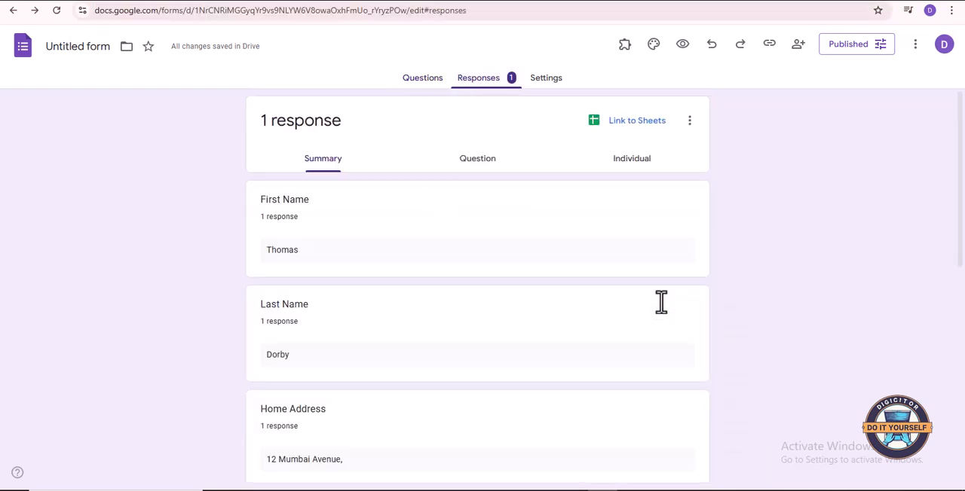
pyautogui.scroll(-1, 661, 302)
pyautogui.scroll(1, 661, 302)
pyautogui.scroll(-4, 661, 303)
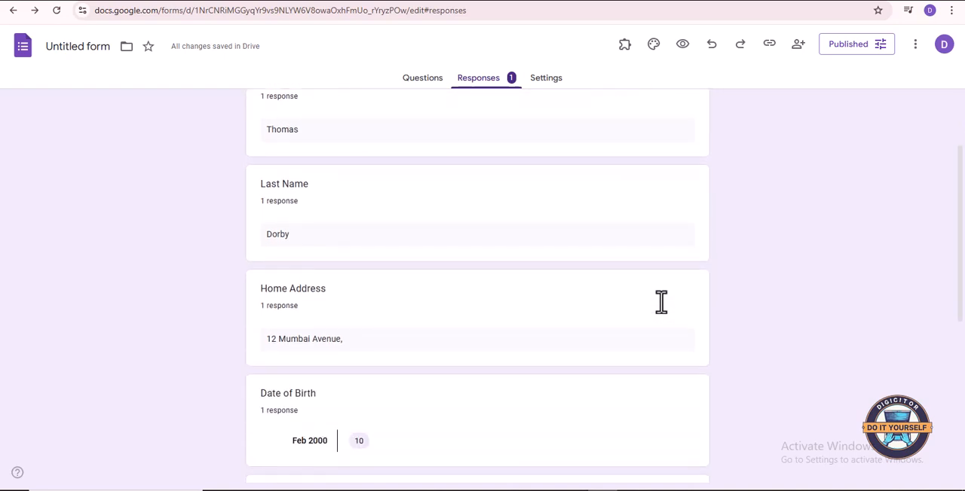
pyautogui.scroll(-4, 661, 302)
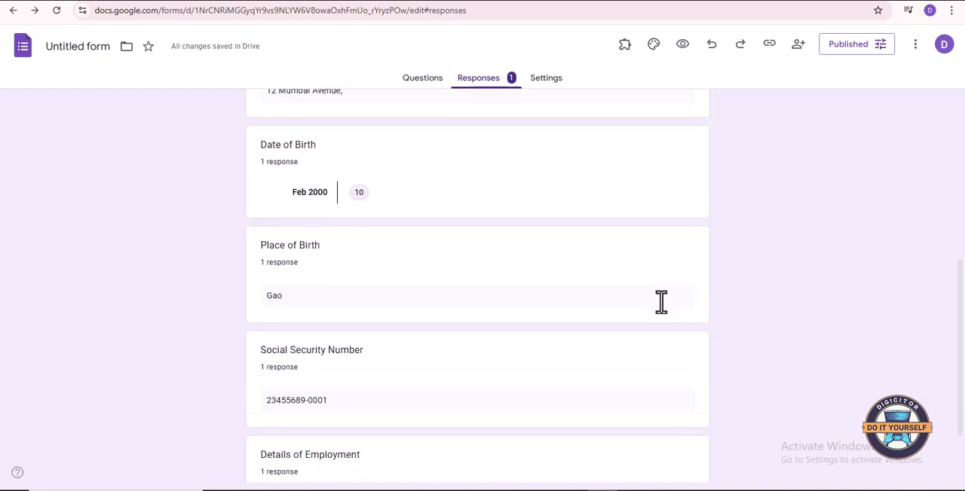
# - View the destination options for linking the form responses to a spreadsheet and cancel without creating one
pyautogui.scroll(9, 661, 302)
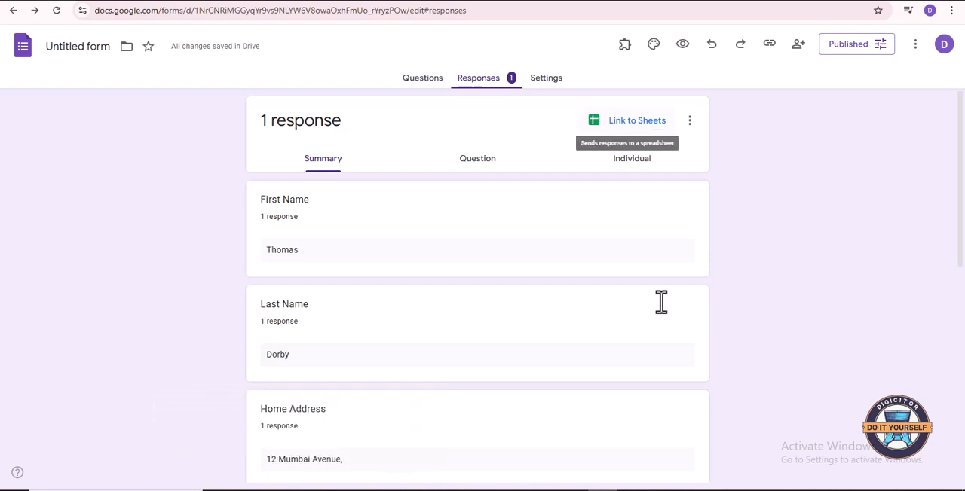
pyautogui.click(636, 120)
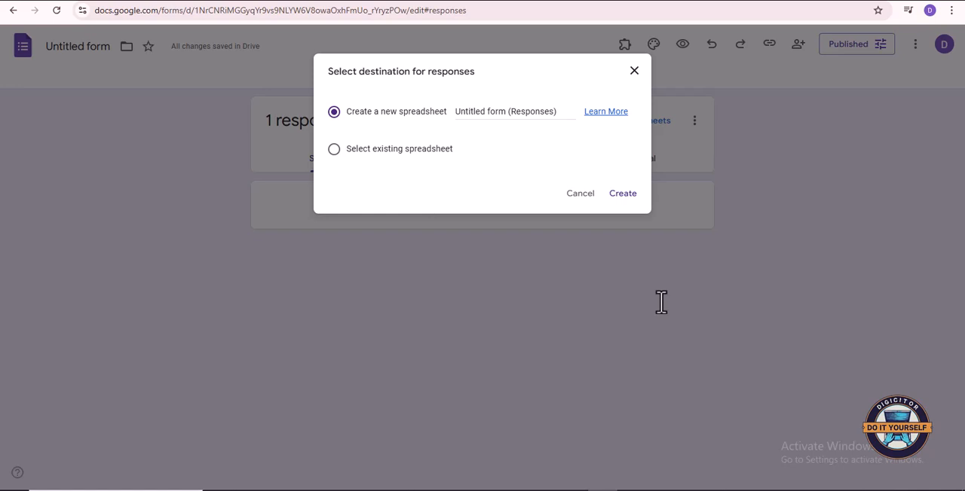
pyautogui.press('Escape')
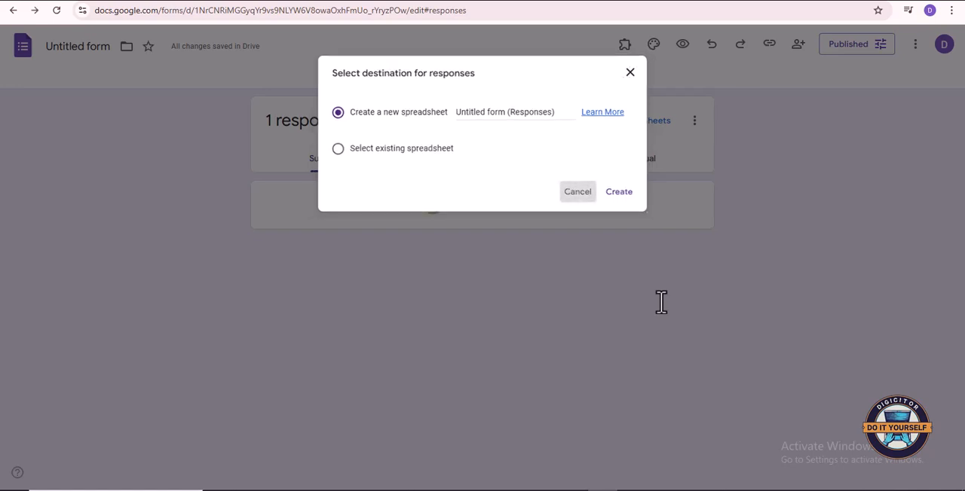